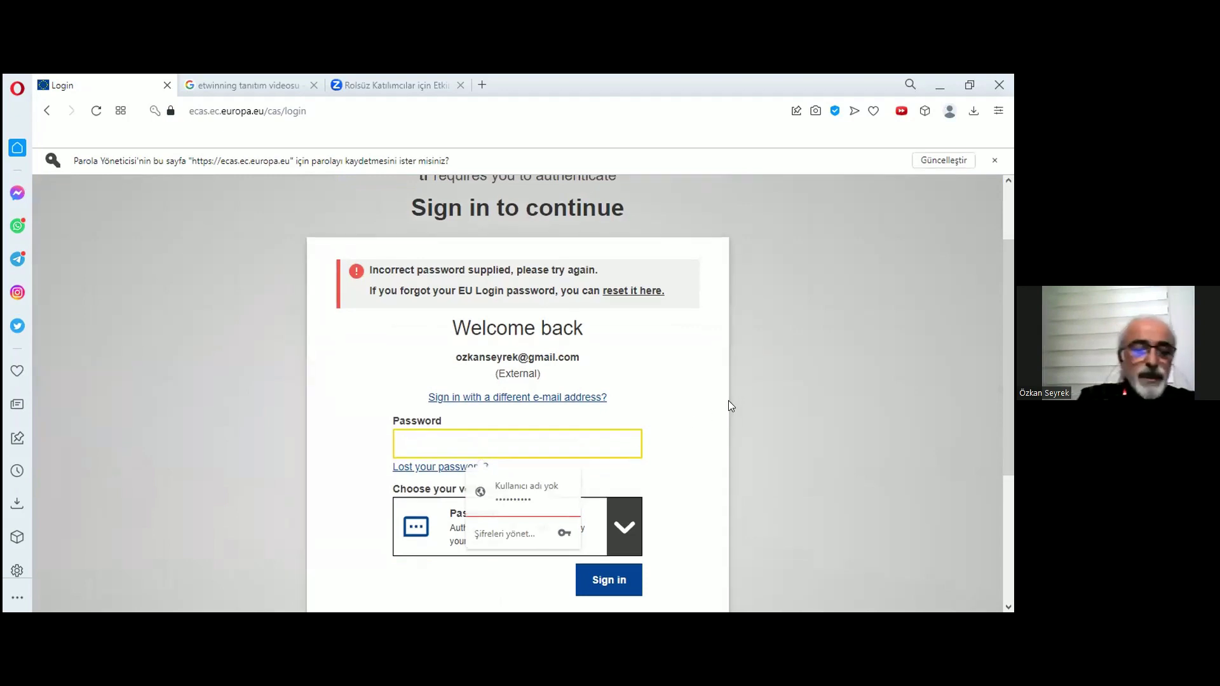
Step: Enter the account password in the EU Login sign-in form
{"action": "type", "text": "••••••••"}
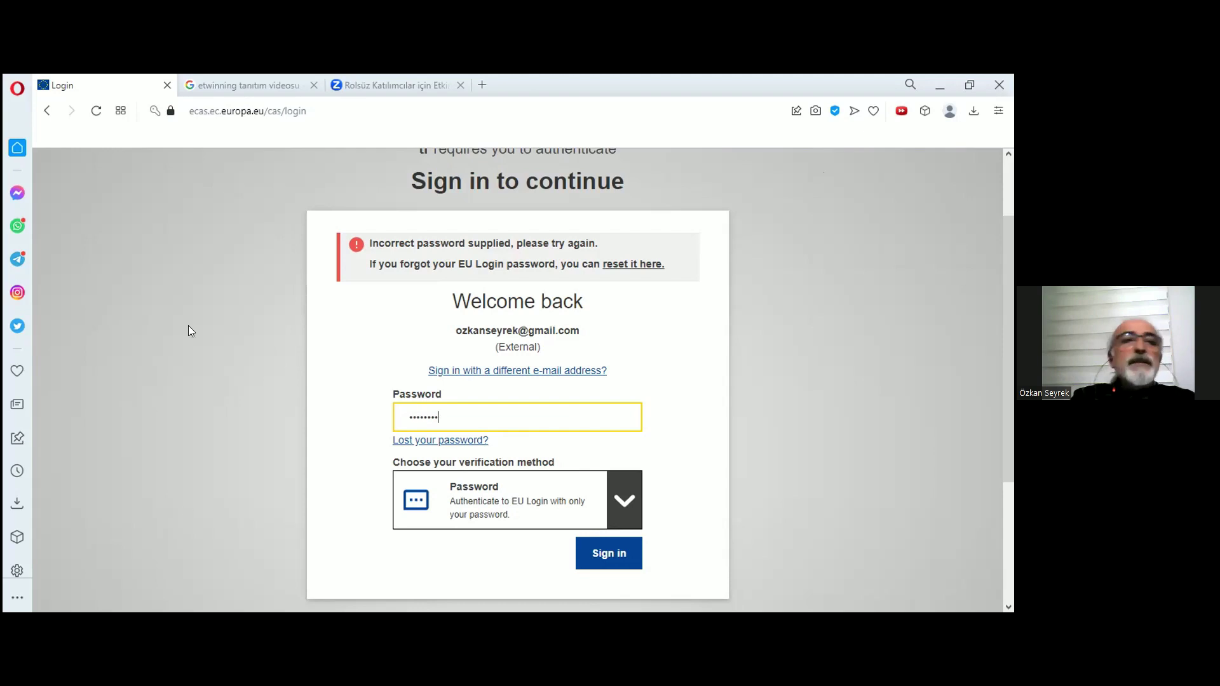
{"action": "left_click", "coordinate": [237, 615]}
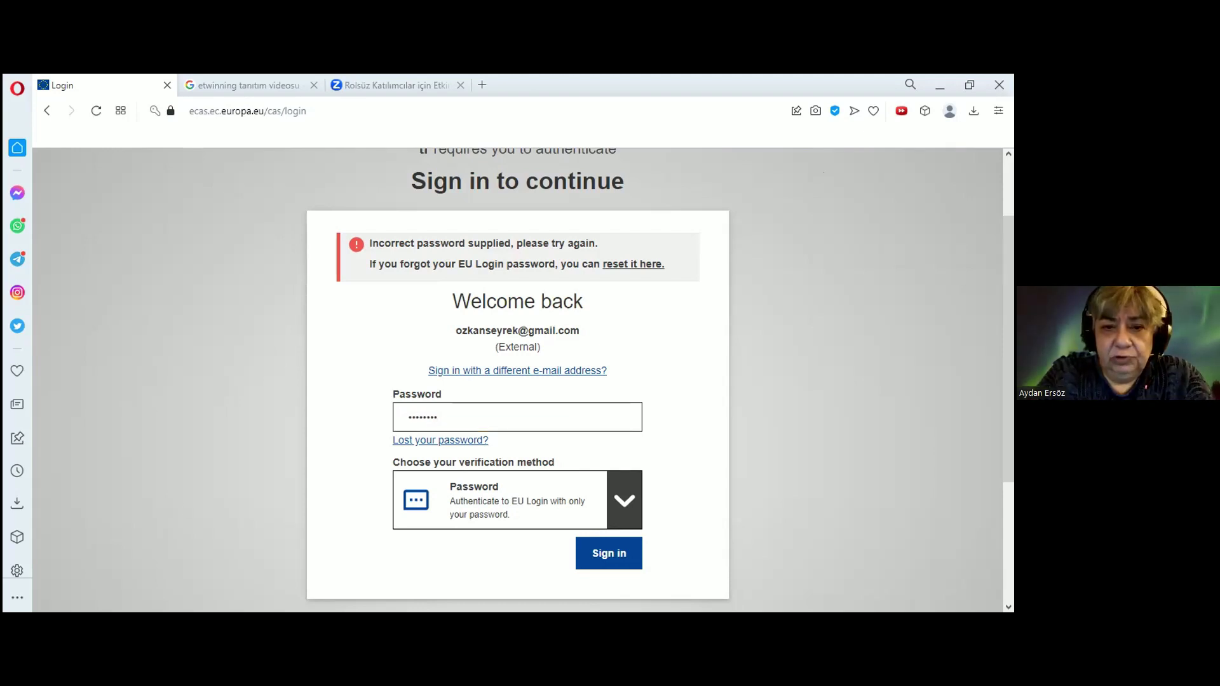
{"action": "left_click", "coordinate": [159, 389]}
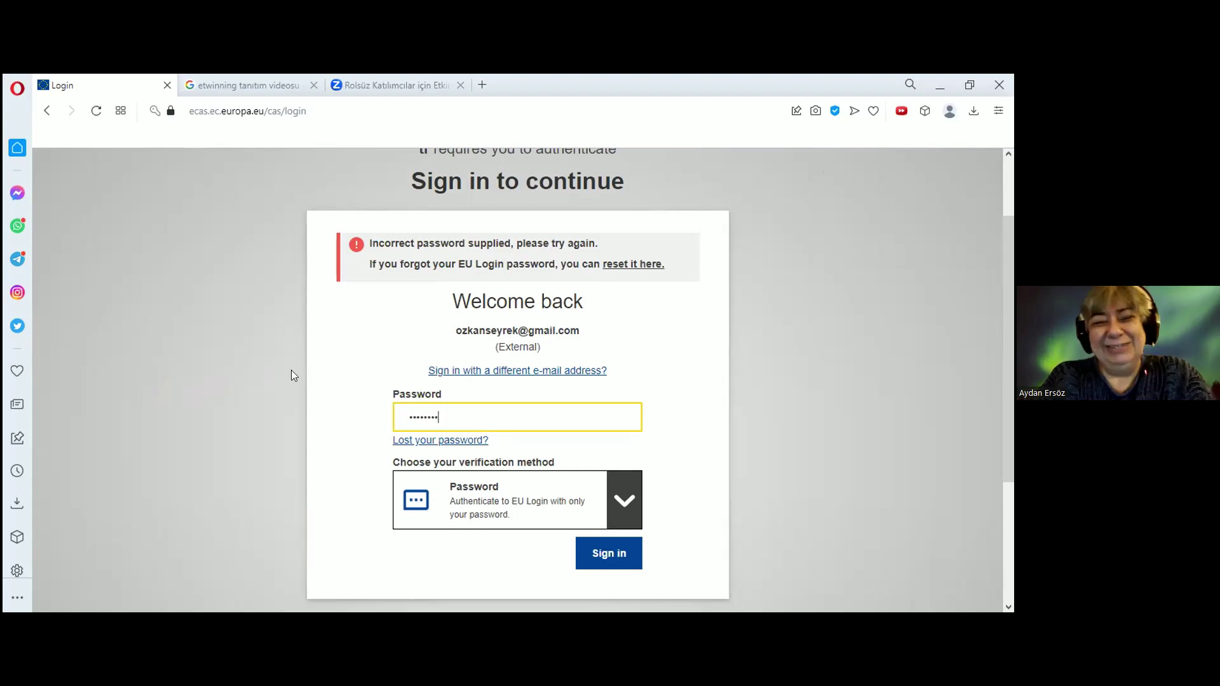
Step: Switch EU Login to signing in with a different e-mail address and open a new private browser window
{"action": "left_click", "coordinate": [547, 375]}
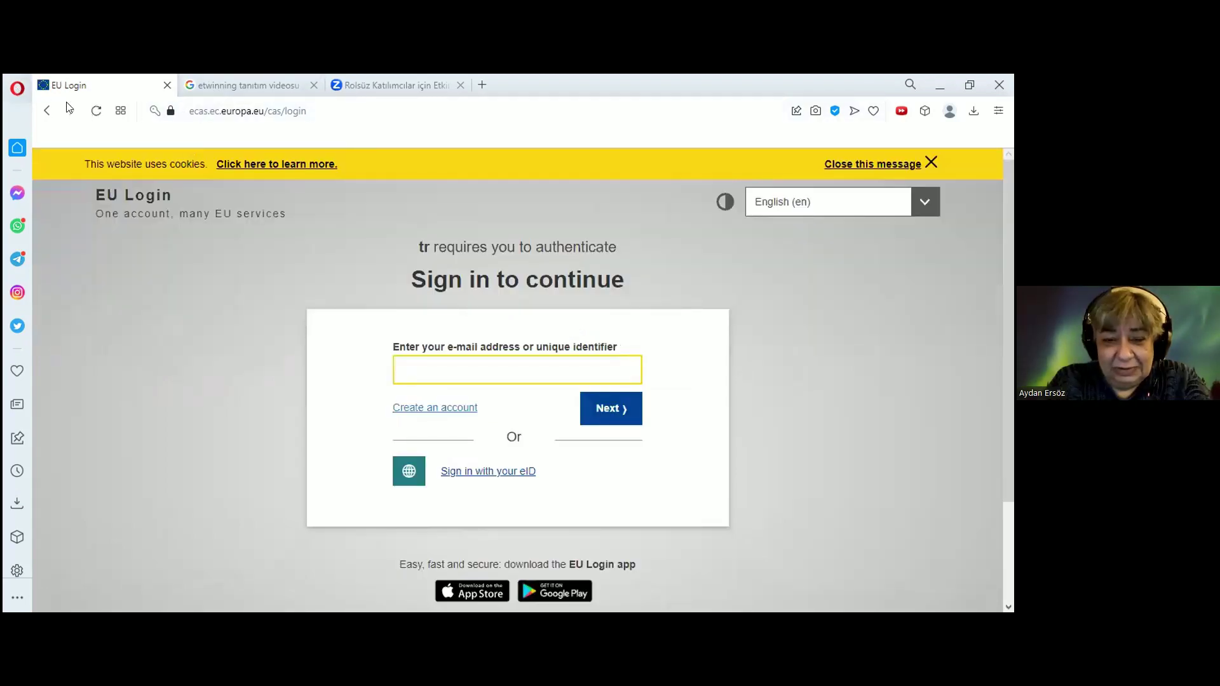
{"action": "key", "text": "alt"}
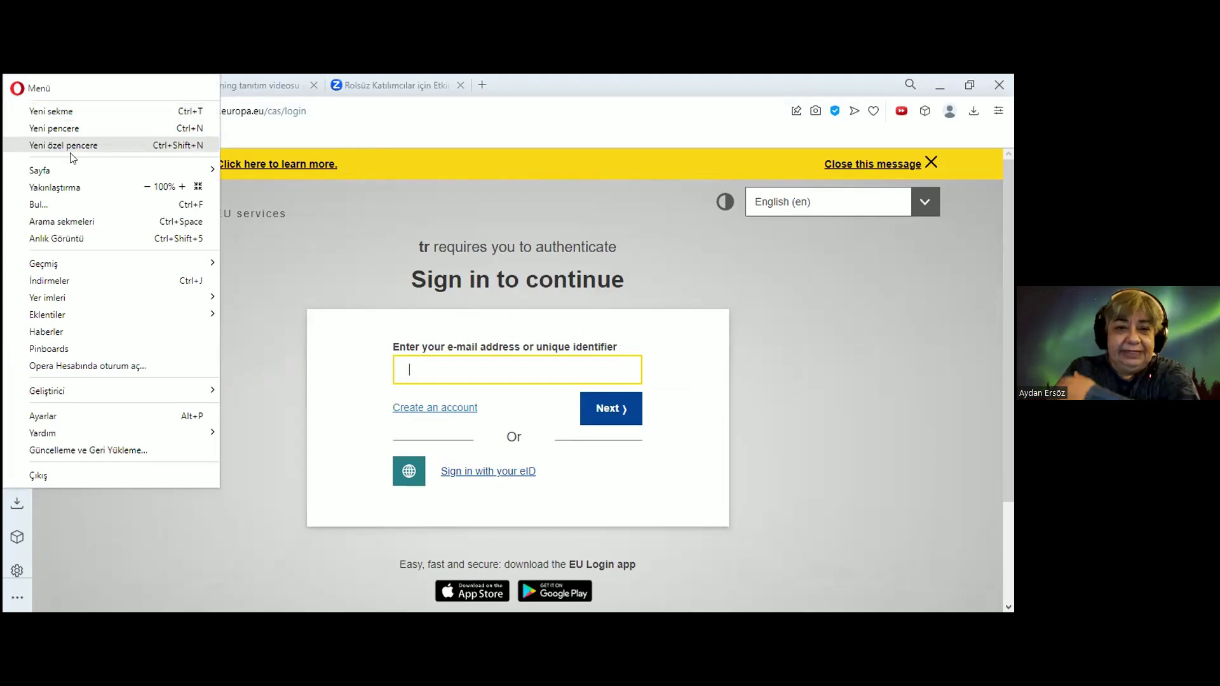
{"action": "key", "text": "Escape"}
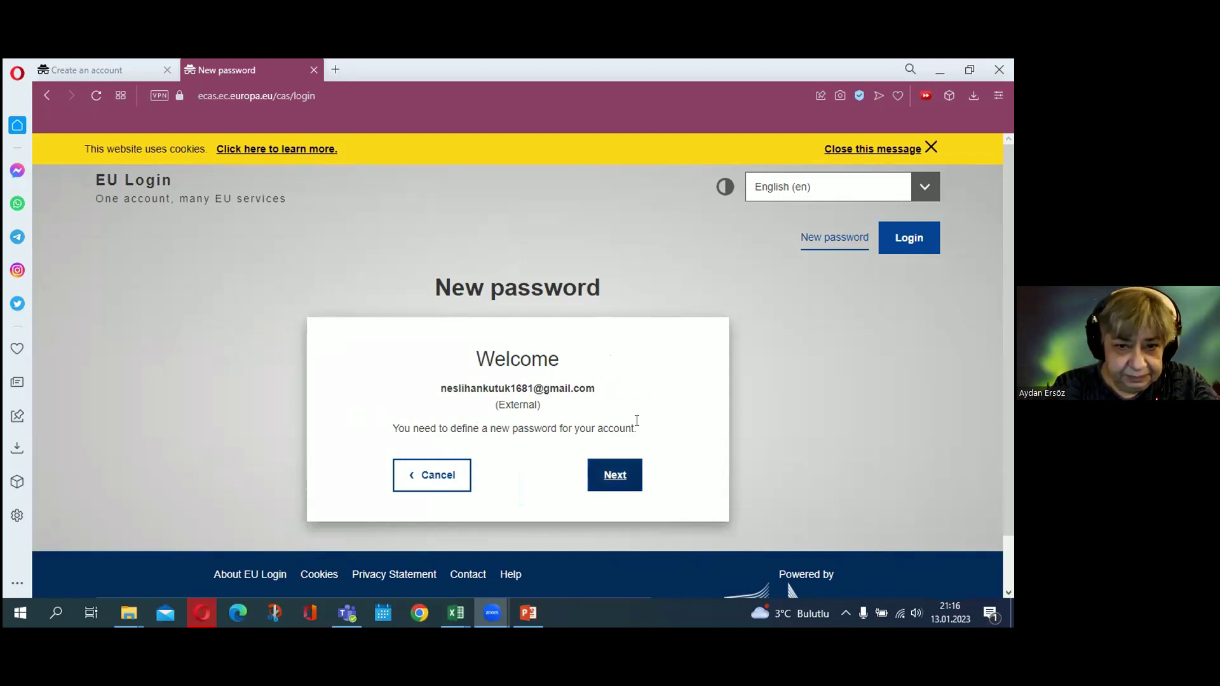
Step: Continue with defining a new password for the account, and return to the Create an account page
{"action": "left_click", "coordinate": [614, 480]}
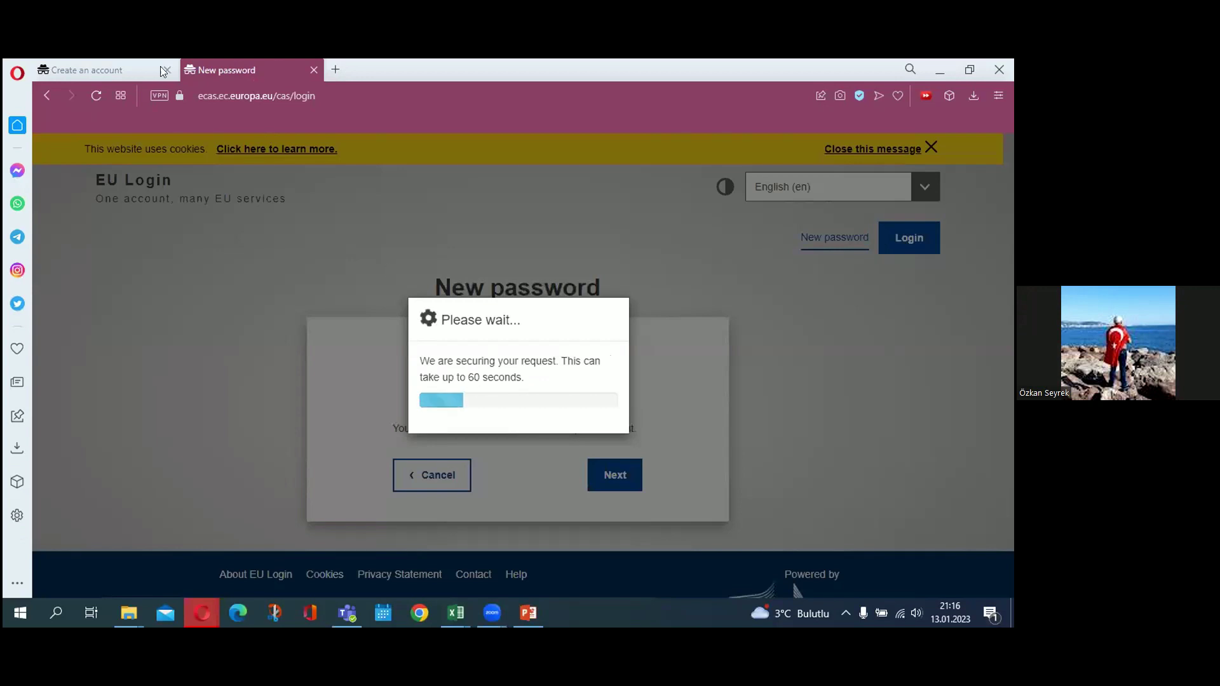
{"action": "left_click", "coordinate": [127, 69]}
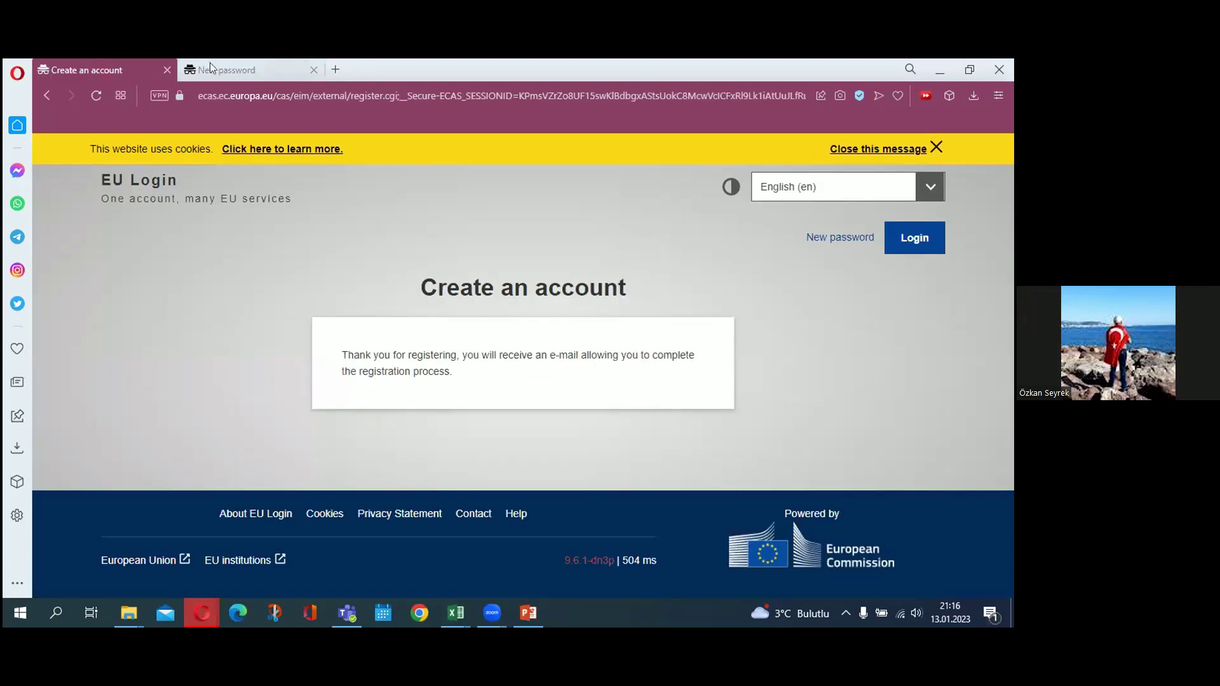
Step: Search the web for esep and open the ESEP site from the results
{"action": "left_click", "coordinate": [247, 95]}
{"action": "type", "text": "e"}
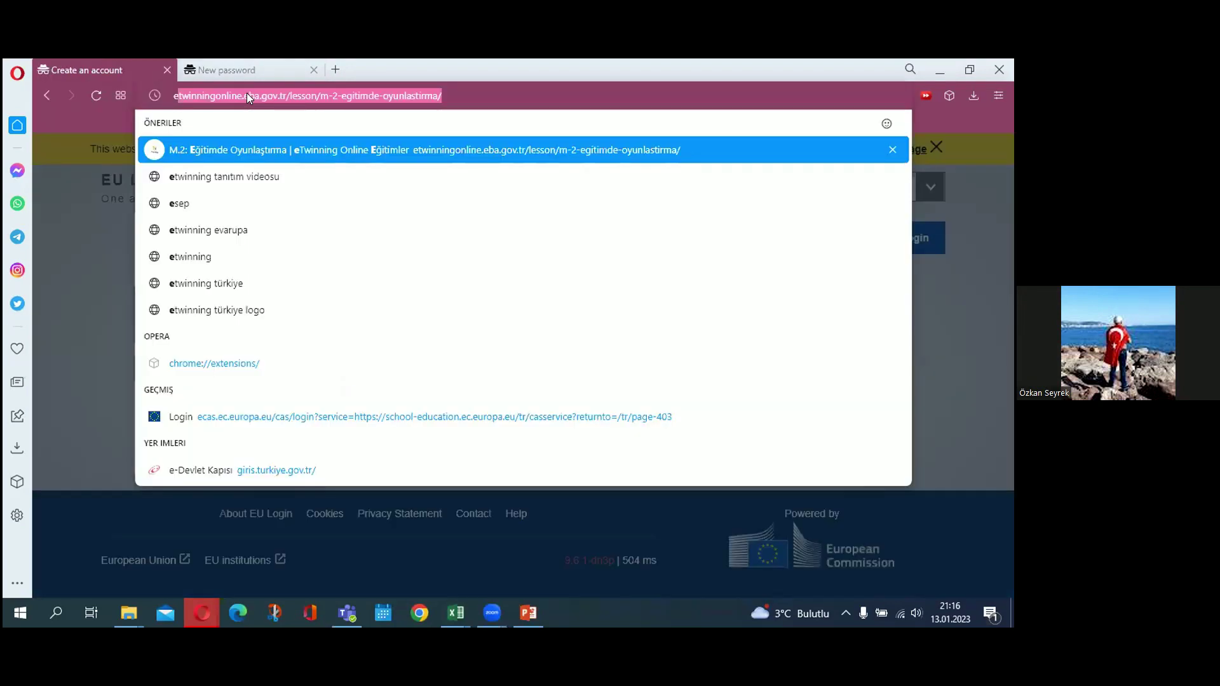
{"action": "type", "text": "sep"}
{"action": "key", "text": "Return"}
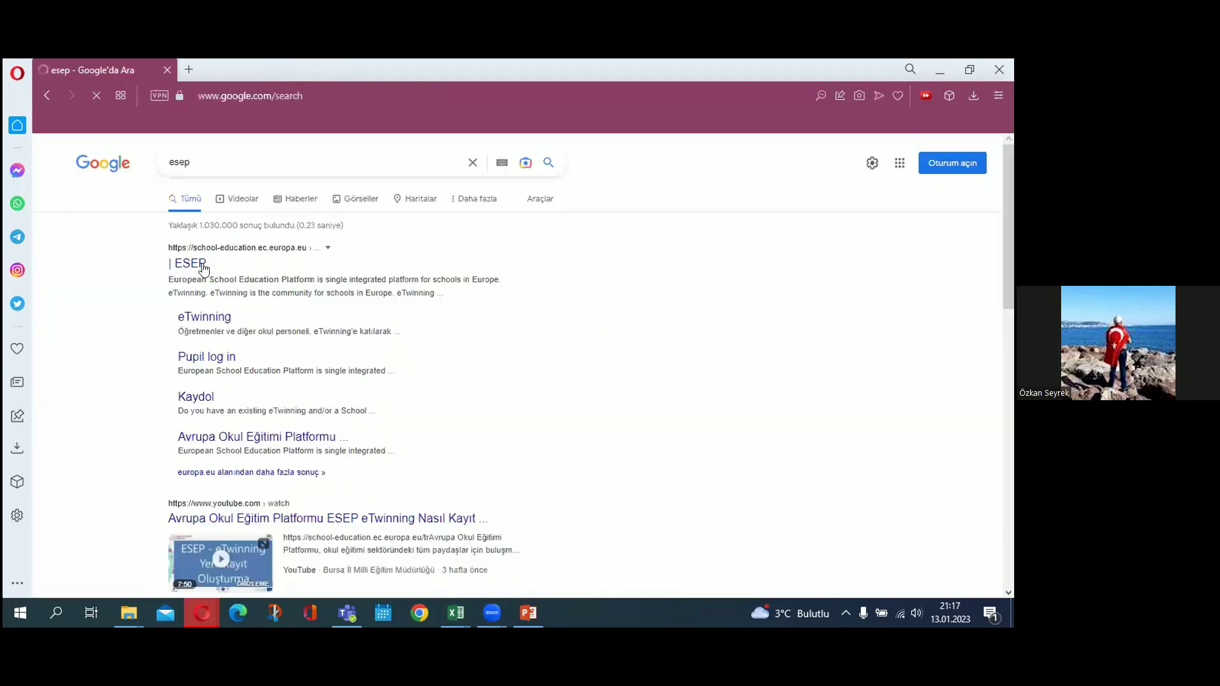
{"action": "left_click", "coordinate": [204, 265]}
Step: Sign in to the European School Education Platform through EU Login with the account password
{"action": "left_click", "coordinate": [689, 168]}
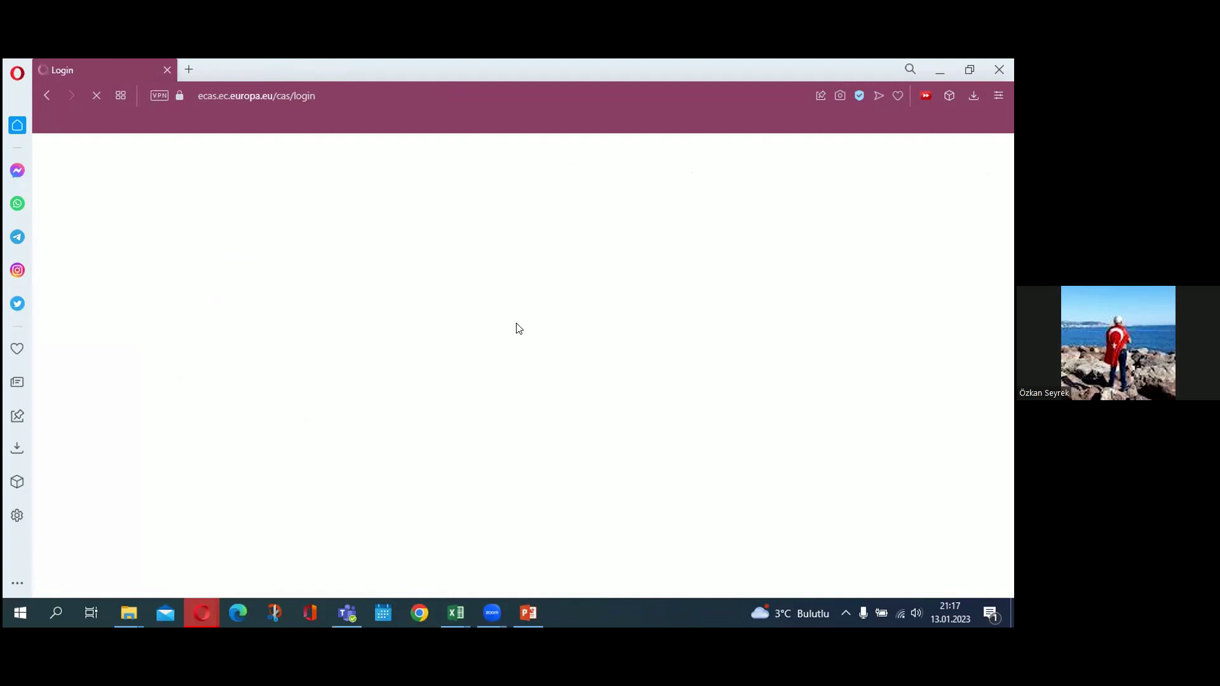
{"action": "type", "text": "a"}
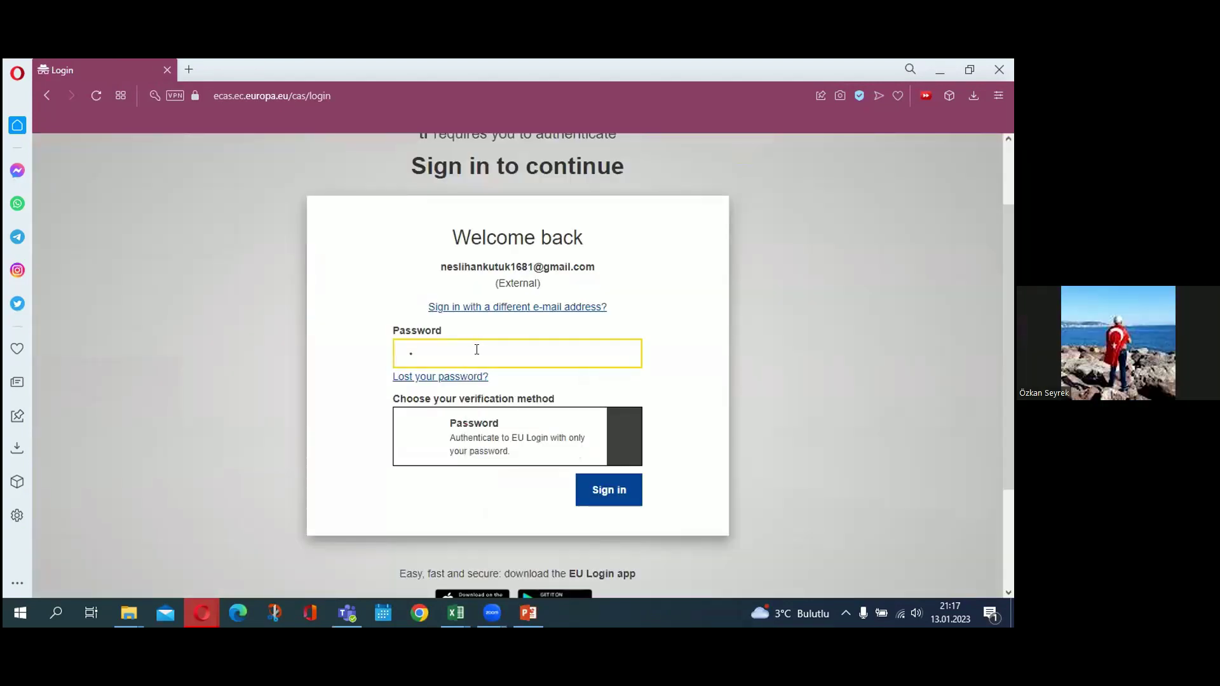
{"action": "type", "text": "aaaaaaaaa"}
{"action": "left_click", "coordinate": [595, 494]}
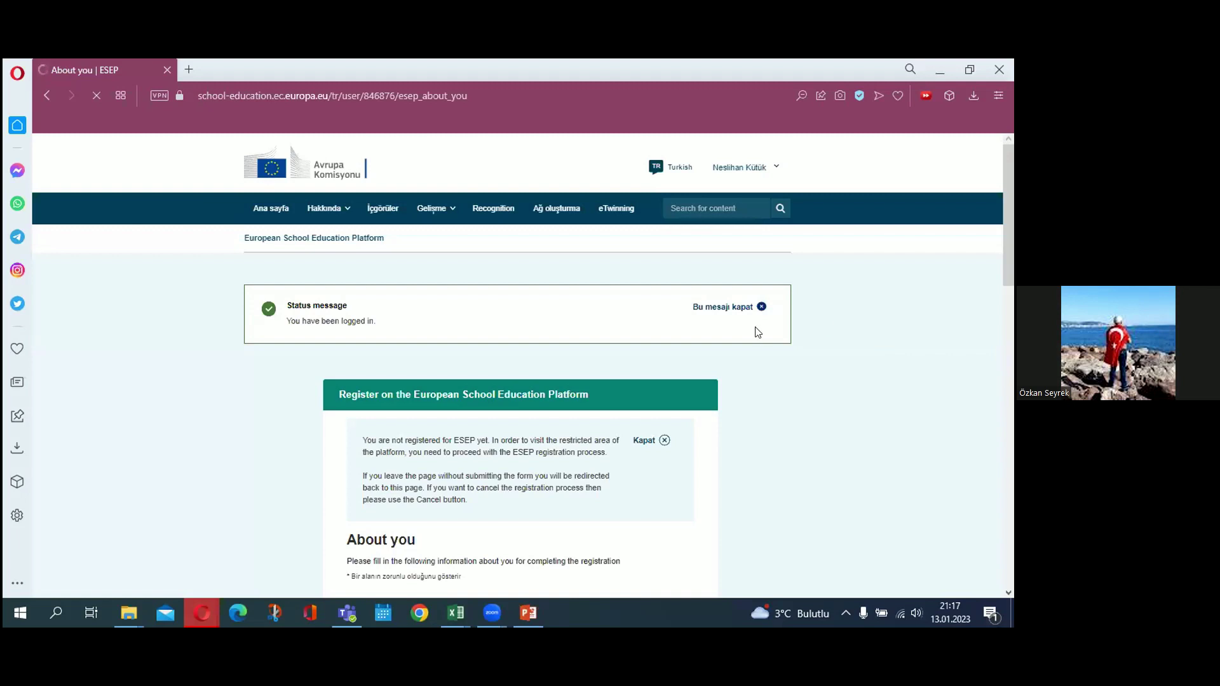
Step: Enlarge the page to 90% and review the About you registration form, including the site and email language options
{"action": "scroll", "coordinate": [758, 332], "scroll_direction": "down", "scroll_amount": 6}
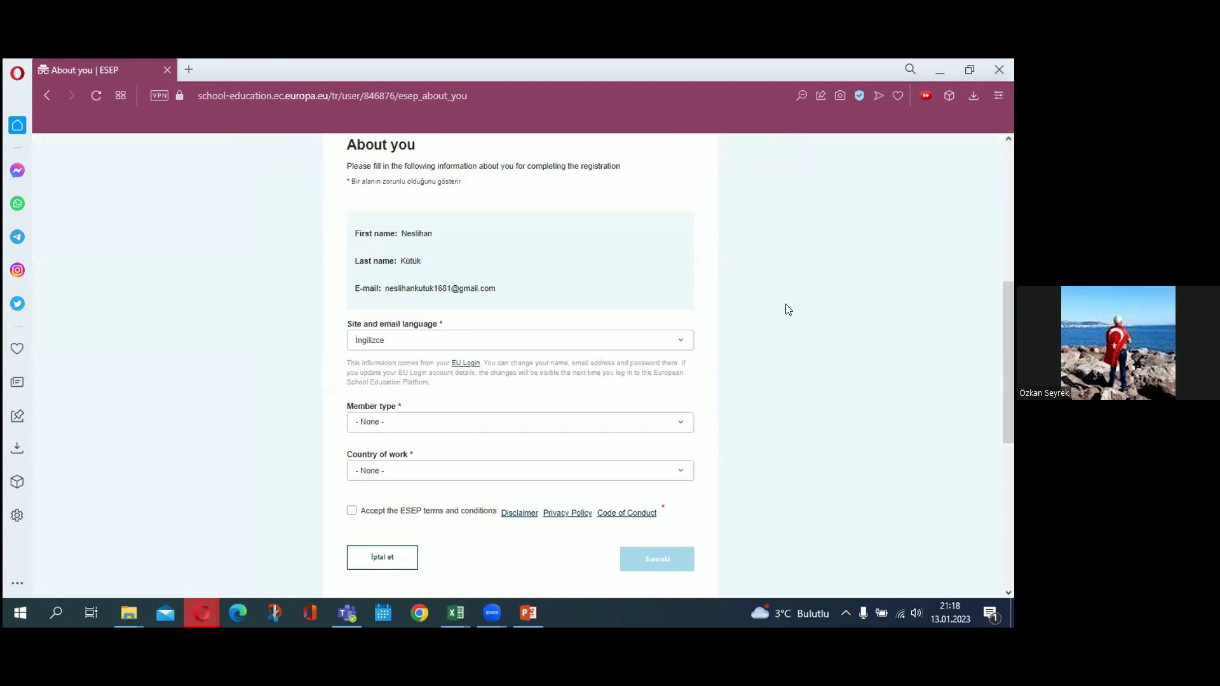
{"action": "scroll", "coordinate": [788, 310], "scroll_direction": "up", "scroll_amount": 2}
{"action": "scroll", "coordinate": [815, 305], "scroll_direction": "up", "scroll_amount": 3}
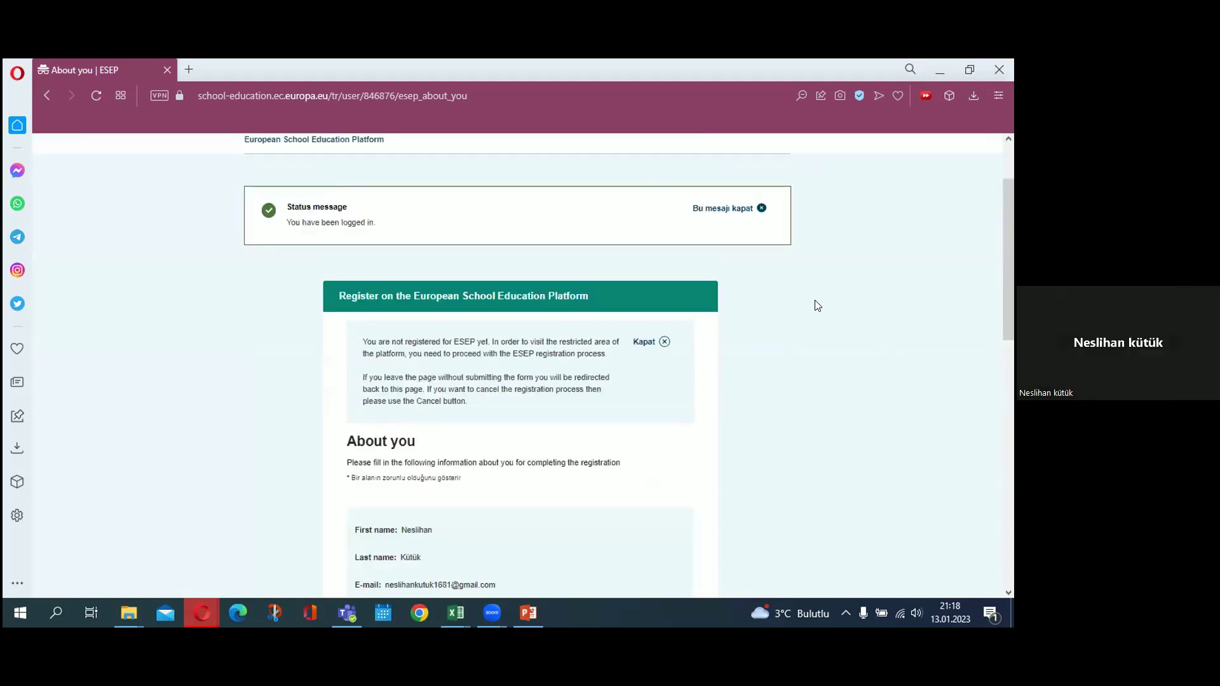
{"action": "scroll", "coordinate": [878, 321], "scroll_direction": "up", "scroll_amount": 3, "text": "ctrl"}
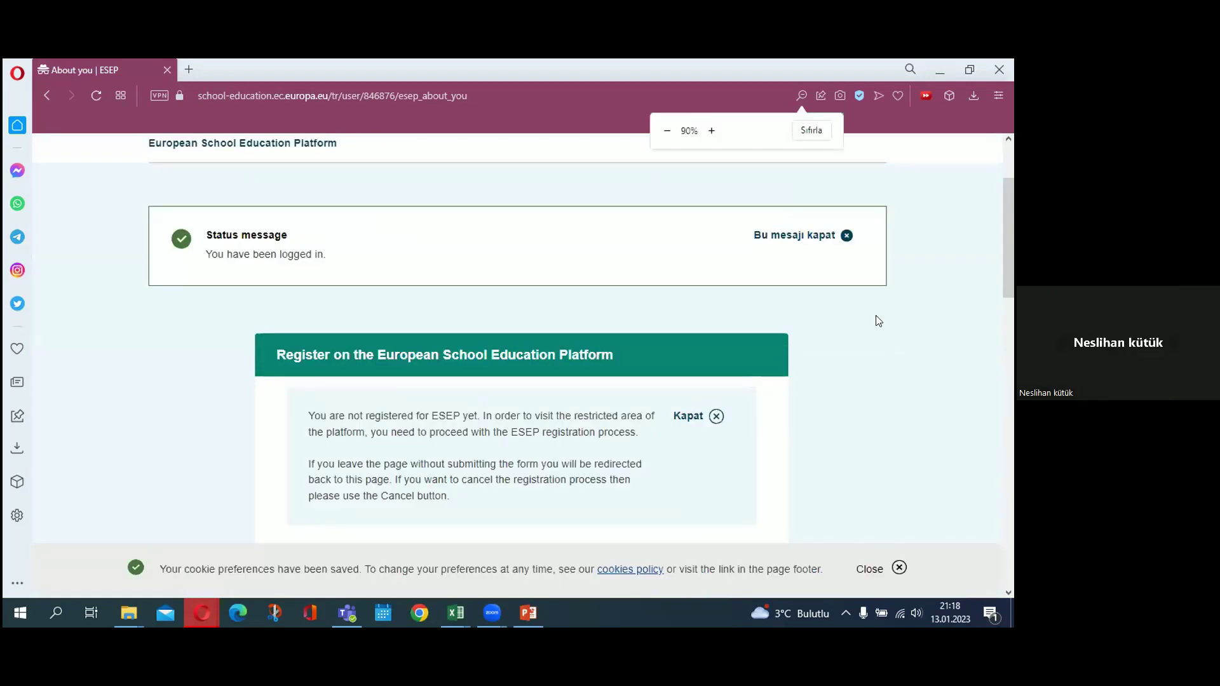
{"action": "scroll", "coordinate": [859, 319], "scroll_direction": "down", "scroll_amount": 4}
{"action": "scroll", "coordinate": [572, 381], "scroll_direction": "down", "scroll_amount": 2}
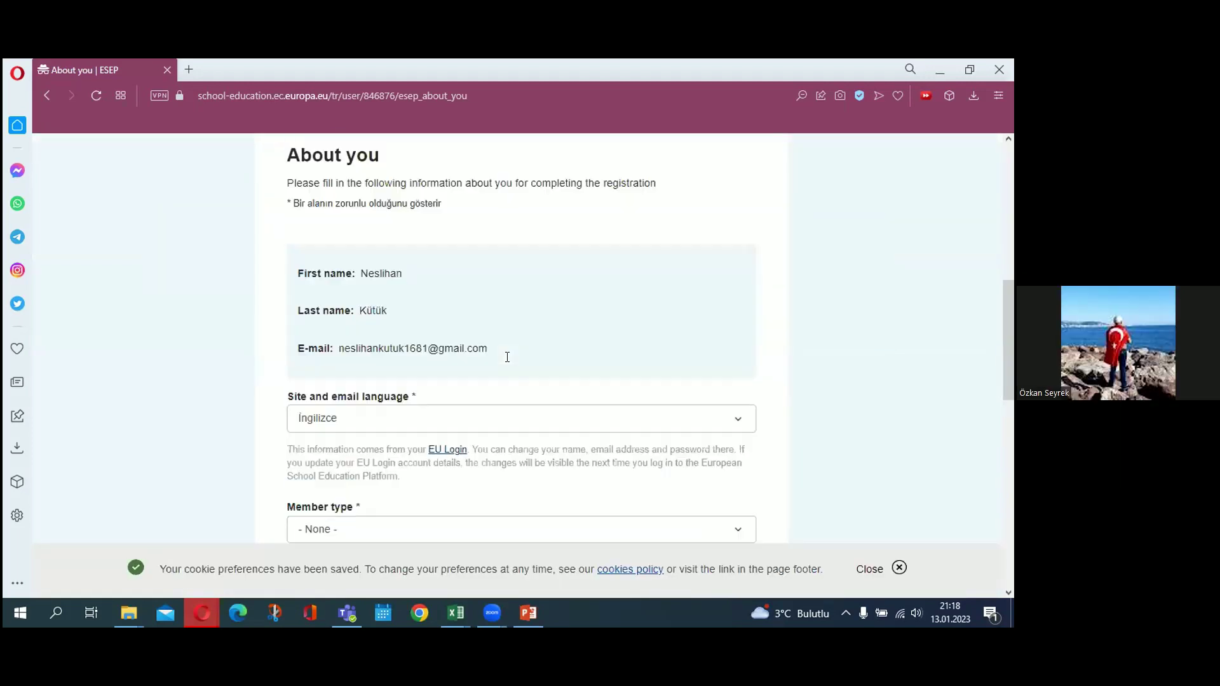
{"action": "scroll", "coordinate": [343, 326], "scroll_direction": "down", "scroll_amount": 2}
{"action": "left_click", "coordinate": [344, 326]}
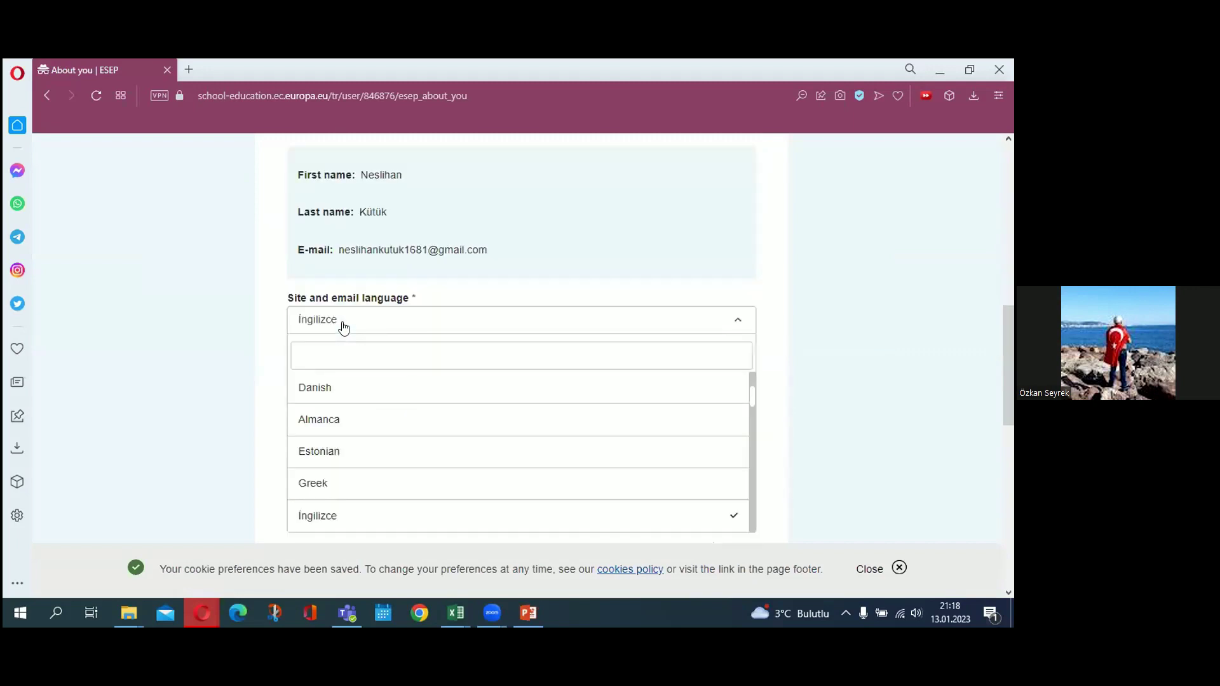
{"action": "left_click", "coordinate": [198, 328]}
Step: Look through the member type and country of work options in the registration form
{"action": "scroll", "coordinate": [317, 328], "scroll_direction": "down", "scroll_amount": 2}
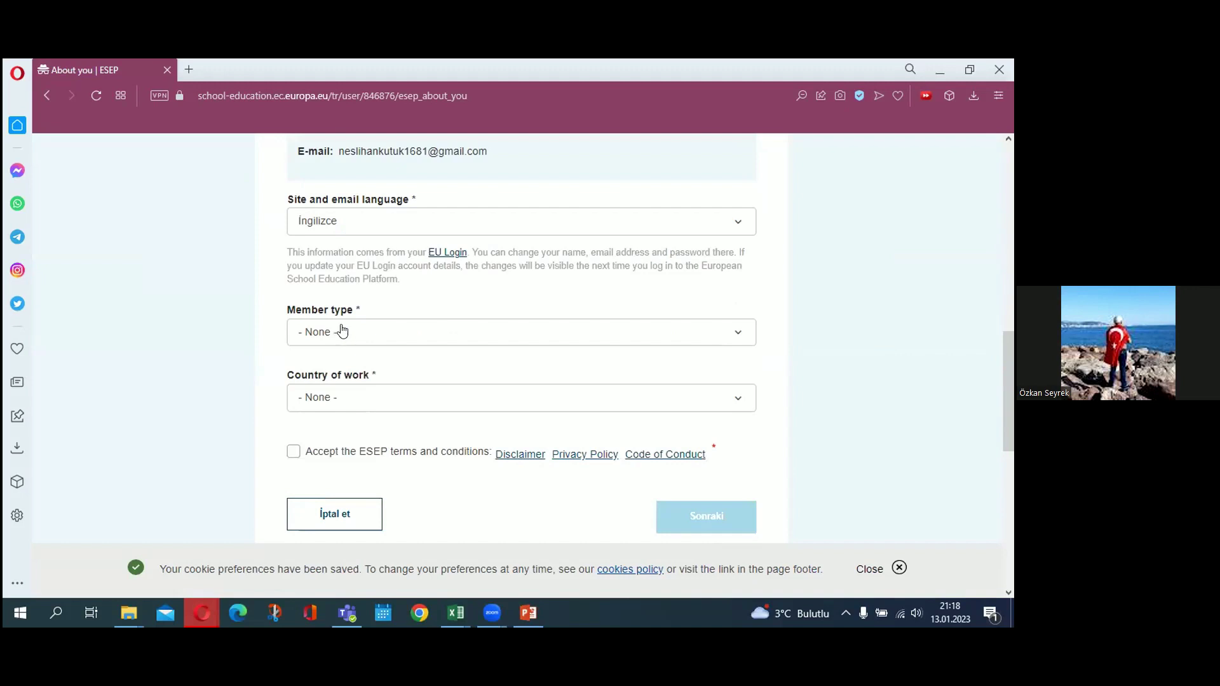
{"action": "left_click", "coordinate": [342, 330]}
{"action": "scroll", "coordinate": [811, 259], "scroll_direction": "down", "scroll_amount": 1}
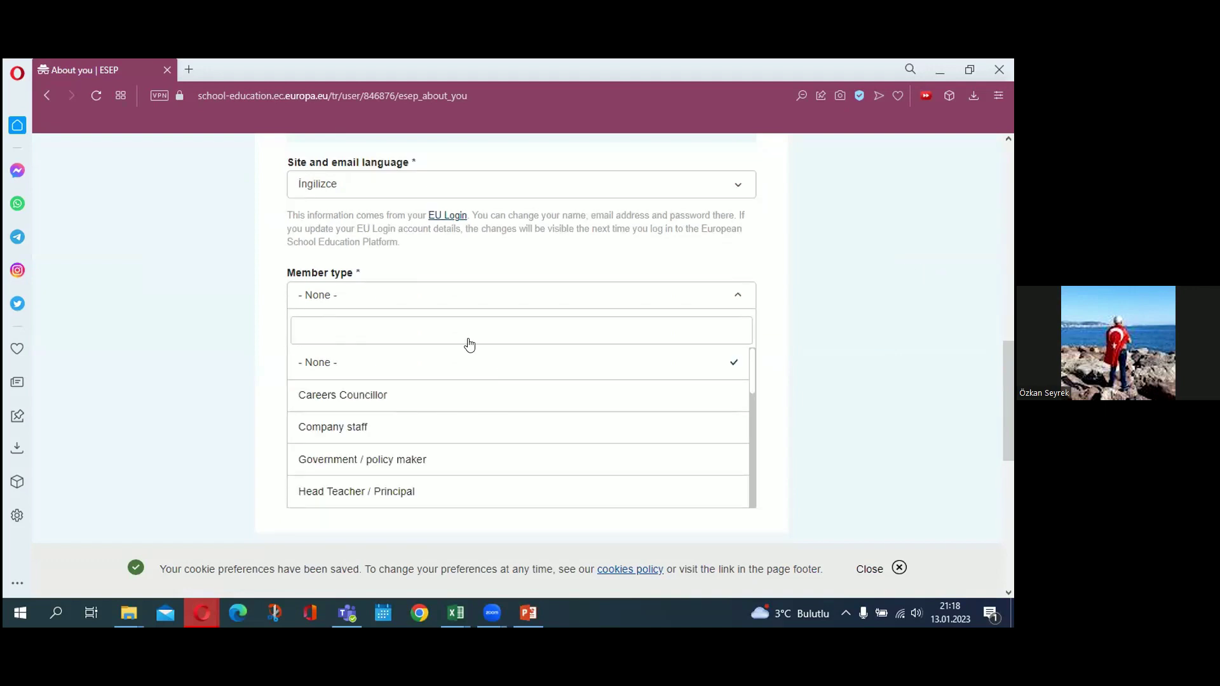
{"action": "scroll", "coordinate": [469, 343], "scroll_direction": "down", "scroll_amount": 3}
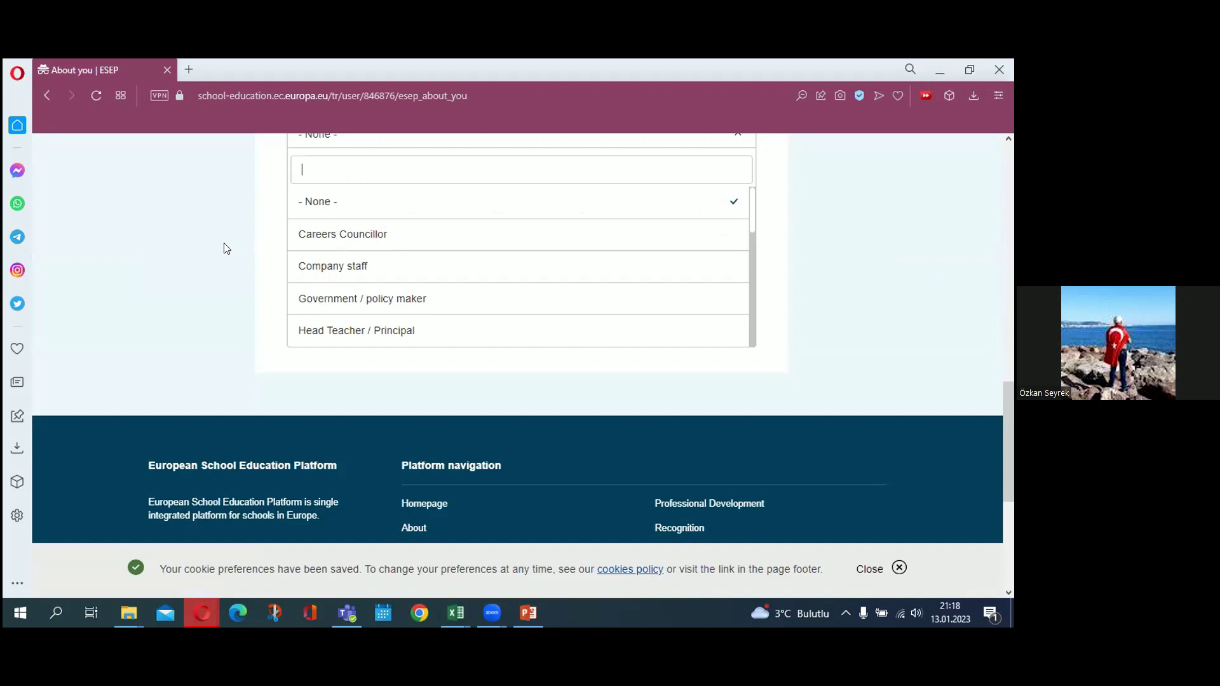
{"action": "right_click", "coordinate": [210, 304]}
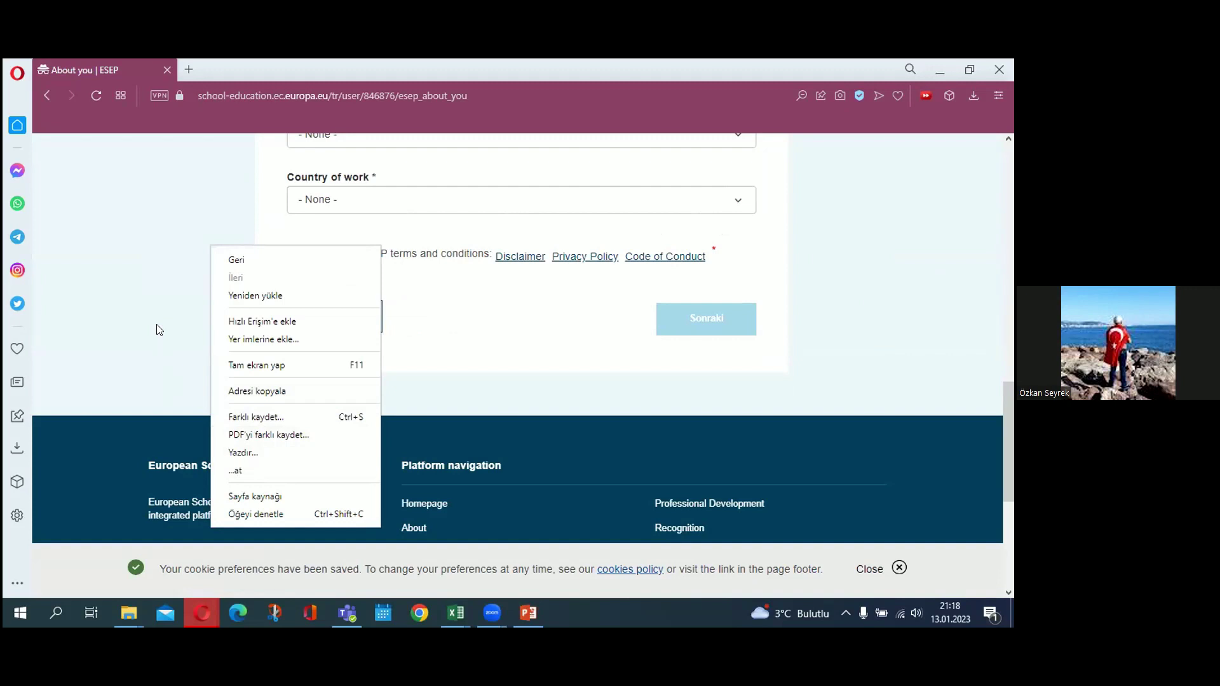
{"action": "left_click", "coordinate": [305, 230]}
{"action": "left_click", "coordinate": [310, 202]}
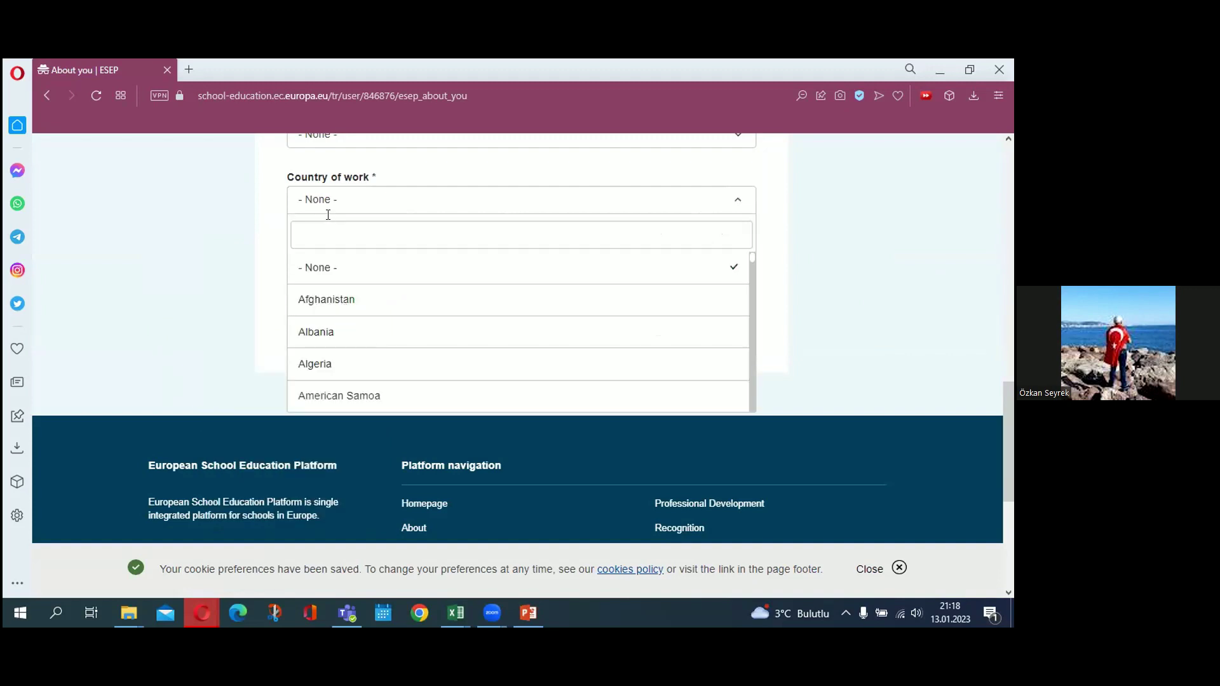
{"action": "left_click", "coordinate": [281, 254]}
{"action": "scroll", "coordinate": [274, 254], "scroll_direction": "up", "scroll_amount": 2}
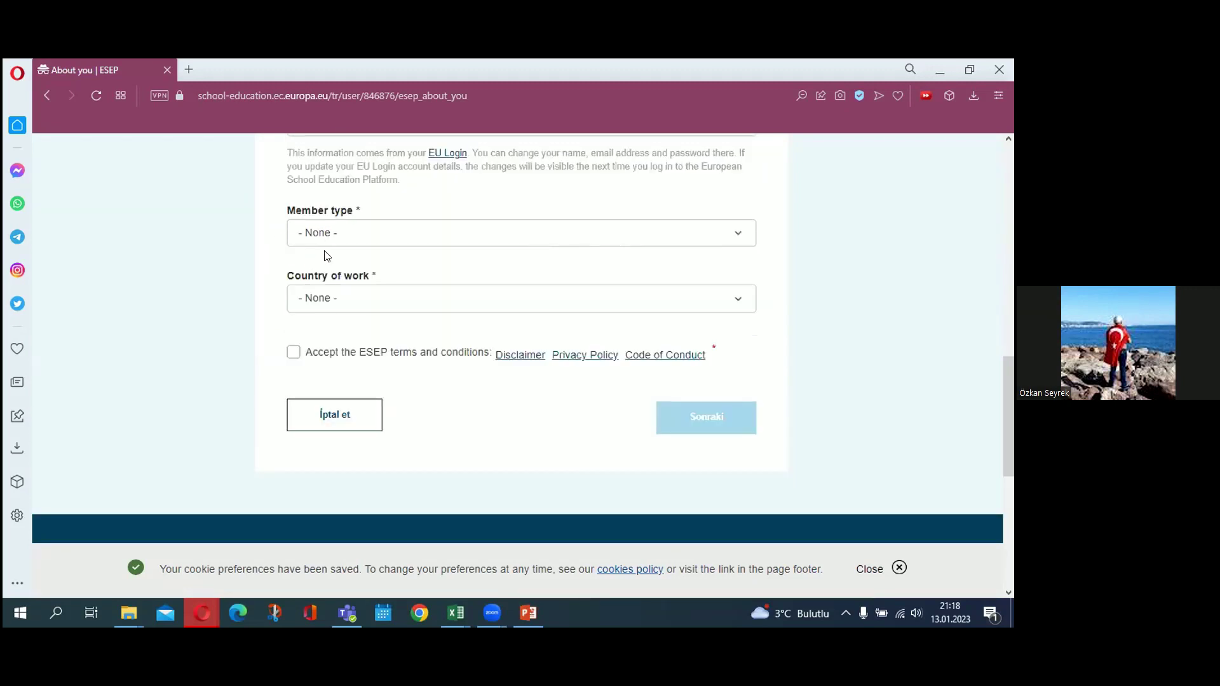
Step: Set the member type to Teacher in the registration form
{"action": "left_click", "coordinate": [328, 239]}
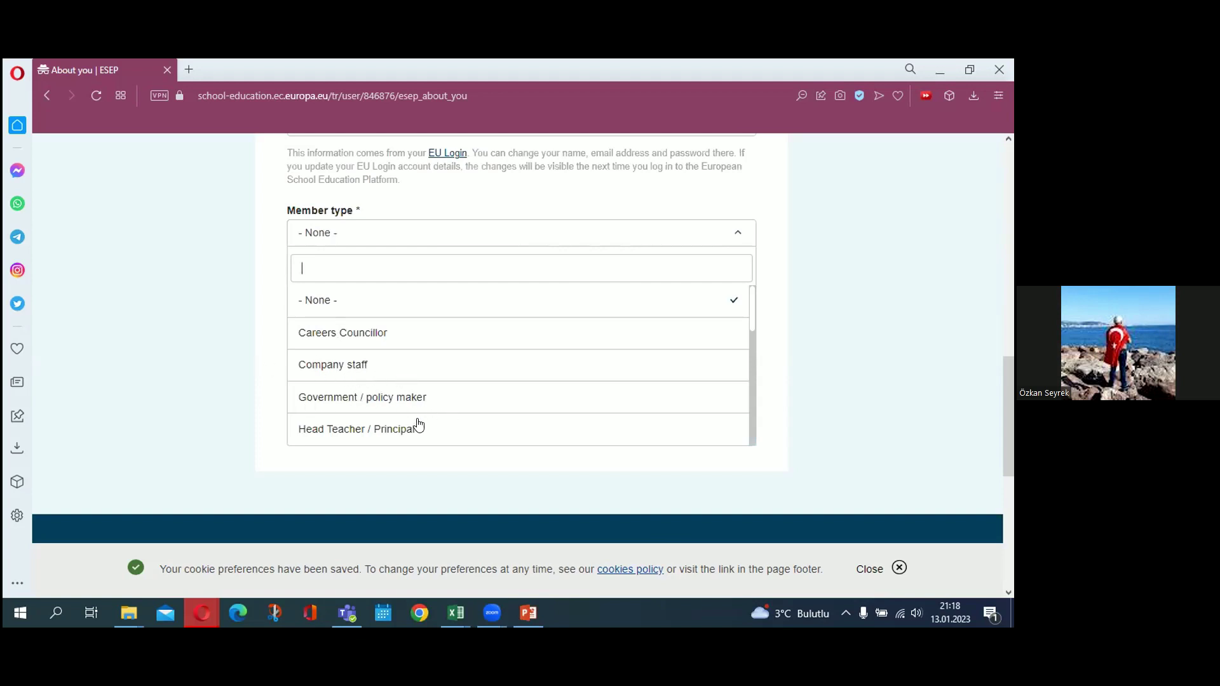
{"action": "scroll", "coordinate": [372, 384], "scroll_direction": "down", "scroll_amount": 5}
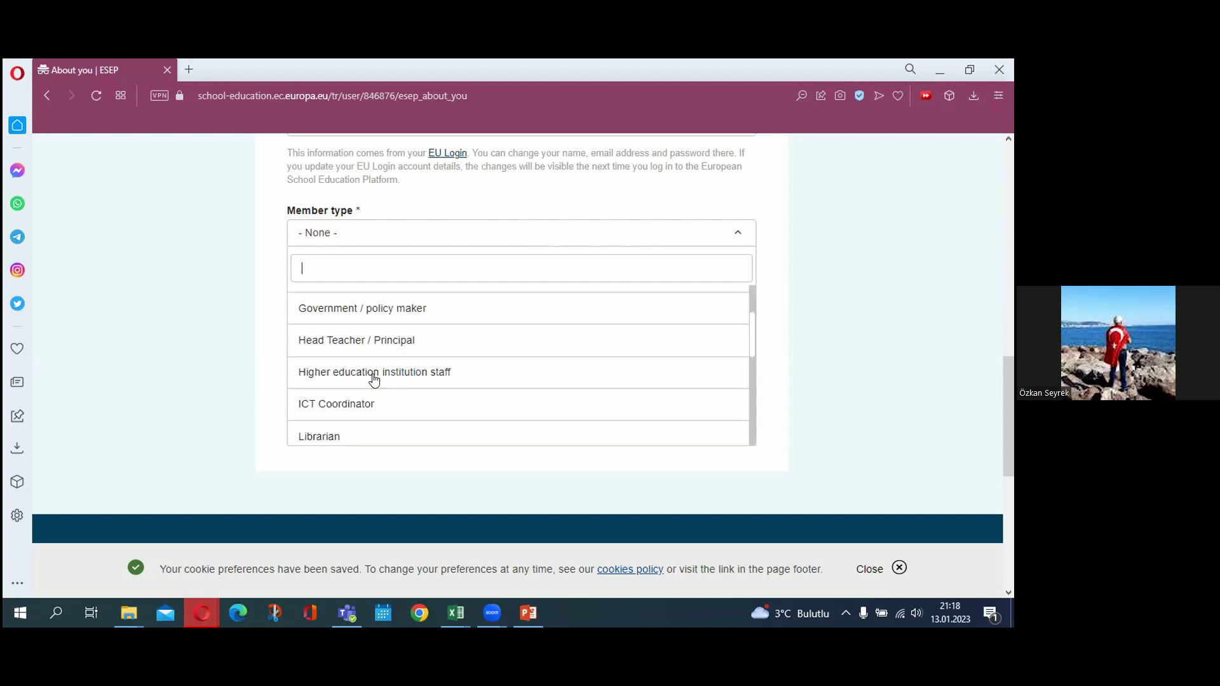
{"action": "scroll", "coordinate": [370, 399], "scroll_direction": "down", "scroll_amount": 2}
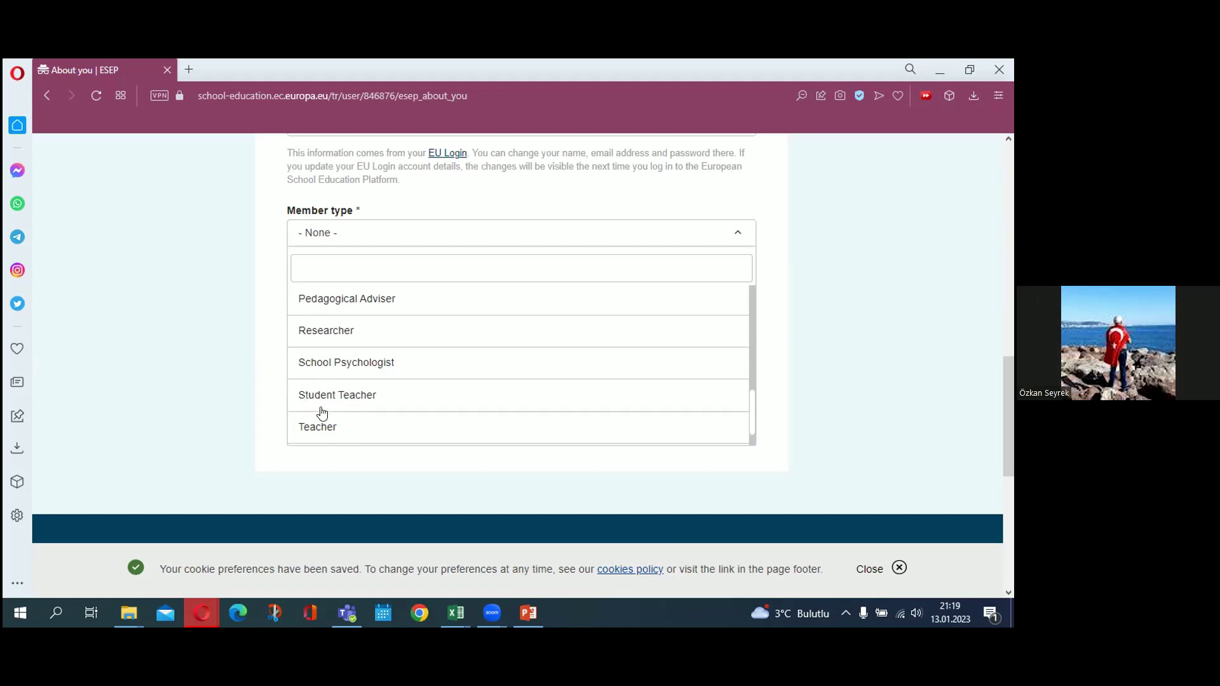
{"action": "left_click", "coordinate": [318, 430]}
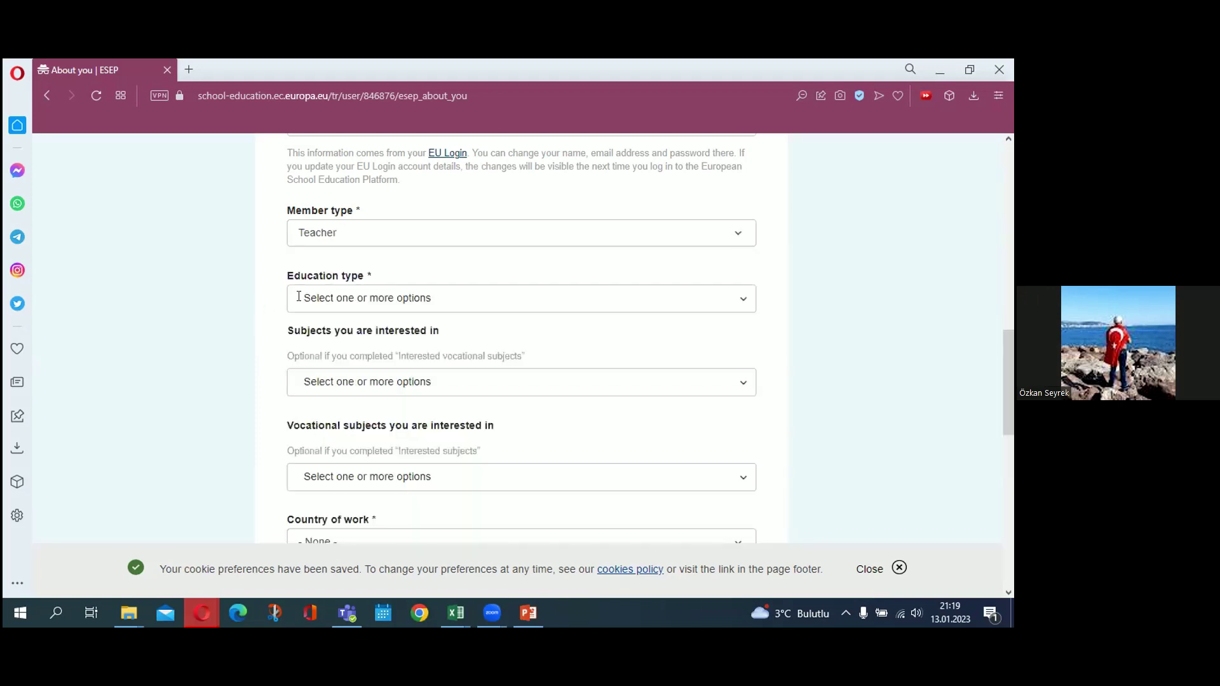
Step: Set the education type to School Education and check the other available education types
{"action": "left_click", "coordinate": [343, 299]}
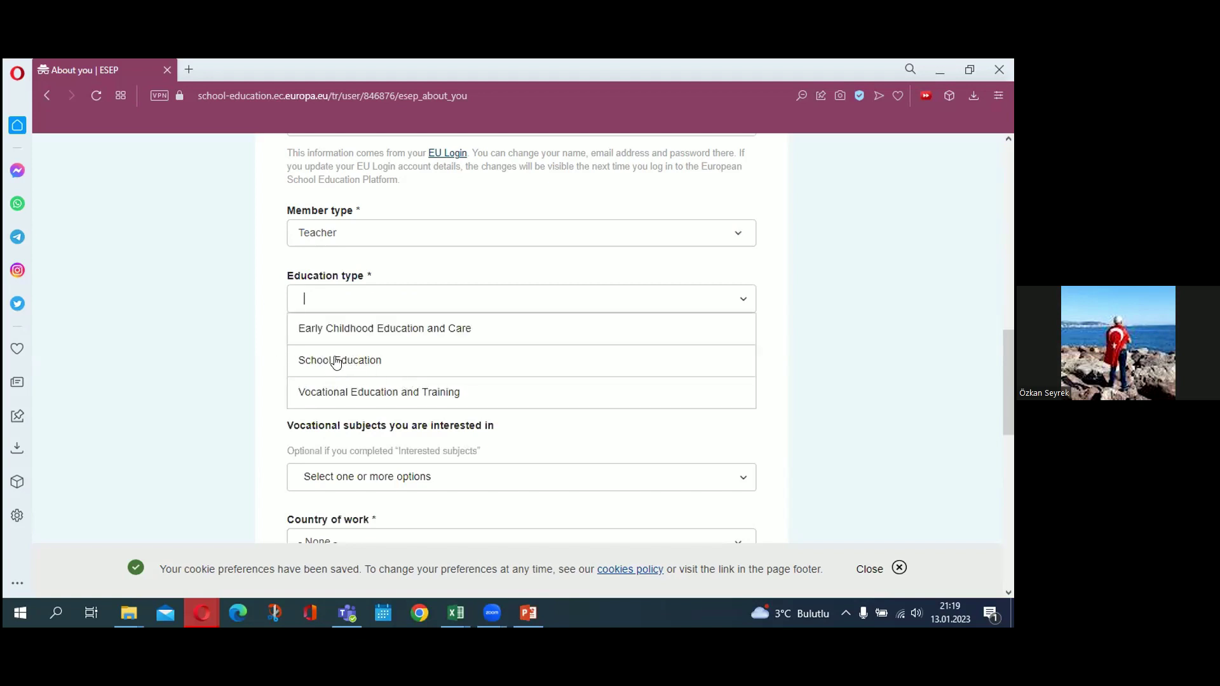
{"action": "left_click", "coordinate": [336, 361]}
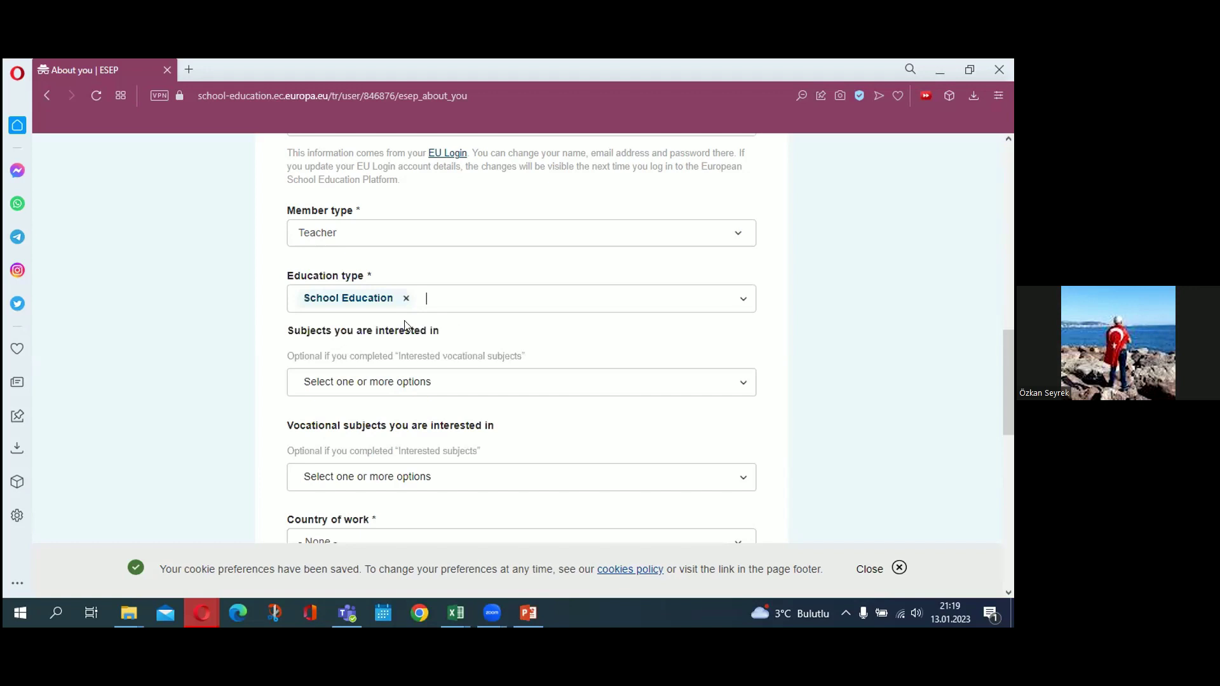
{"action": "left_click", "coordinate": [427, 295]}
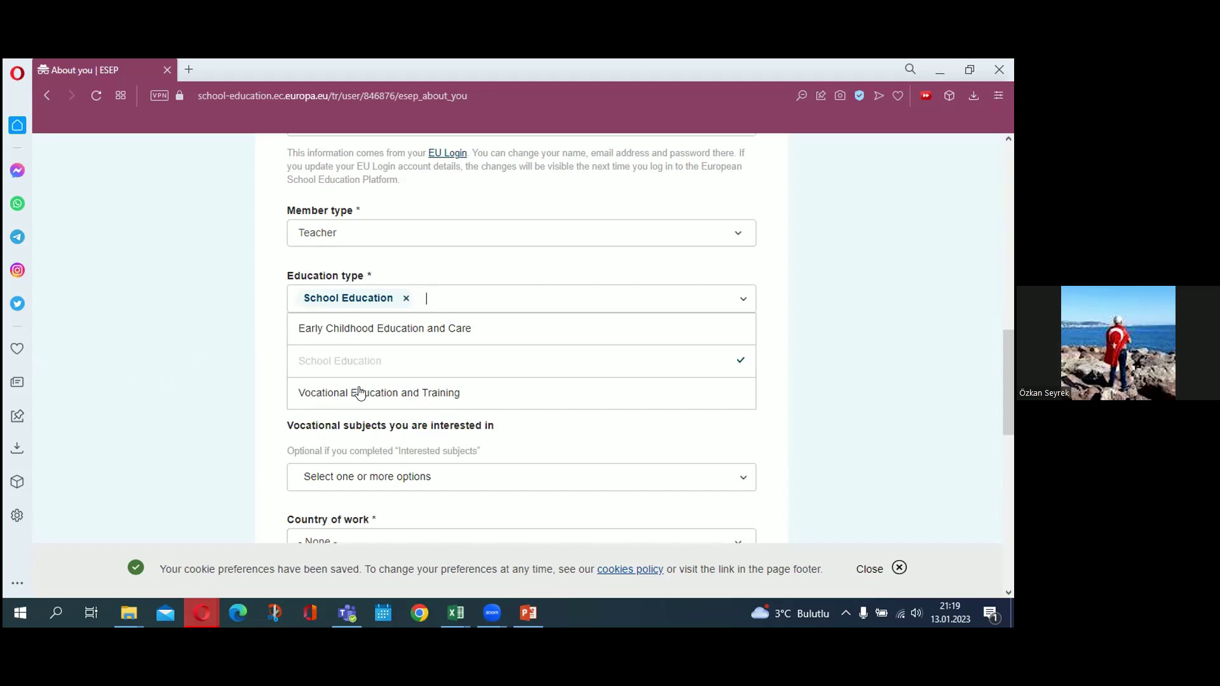
{"action": "left_click", "coordinate": [221, 385]}
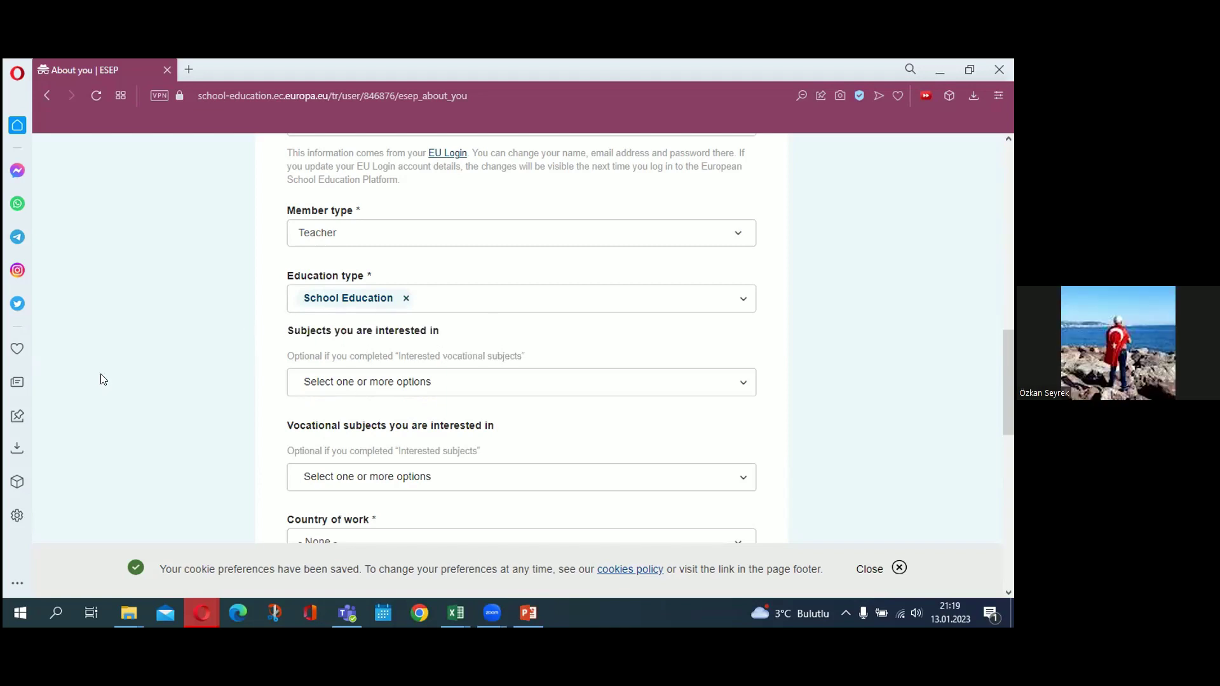
Step: Add Art to the subjects of interest in the registration form
{"action": "scroll", "coordinate": [309, 316], "scroll_direction": "down", "scroll_amount": 2}
{"action": "left_click", "coordinate": [366, 284]}
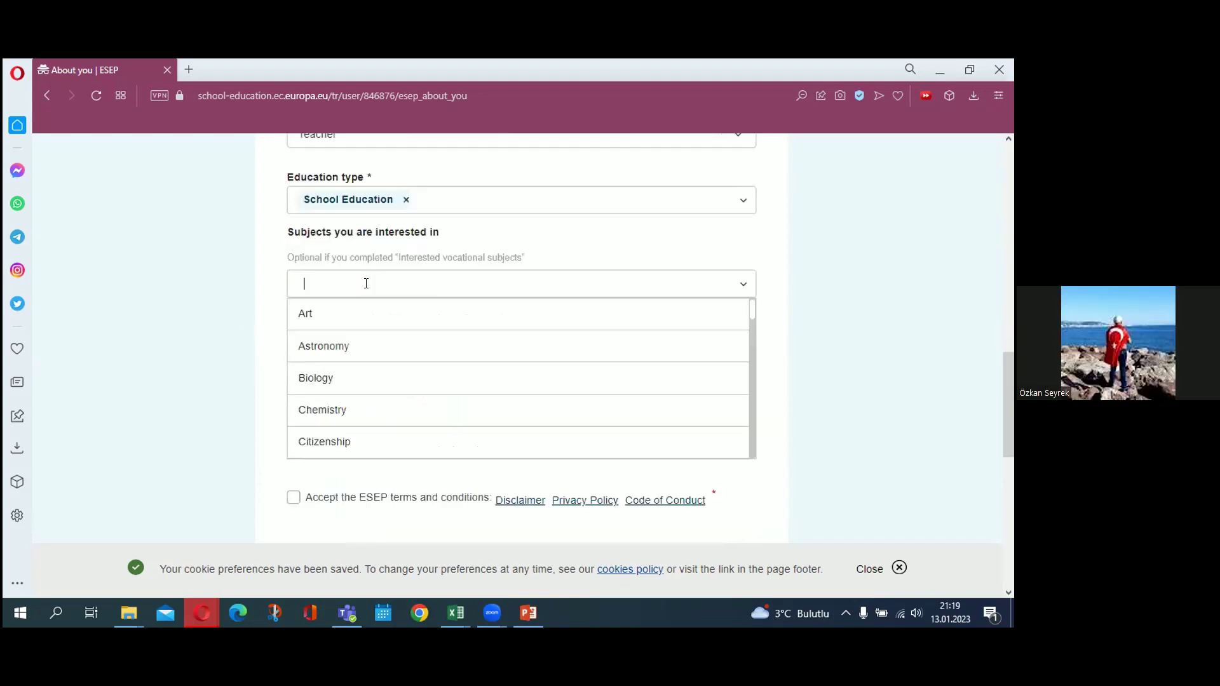
{"action": "left_click", "coordinate": [319, 318]}
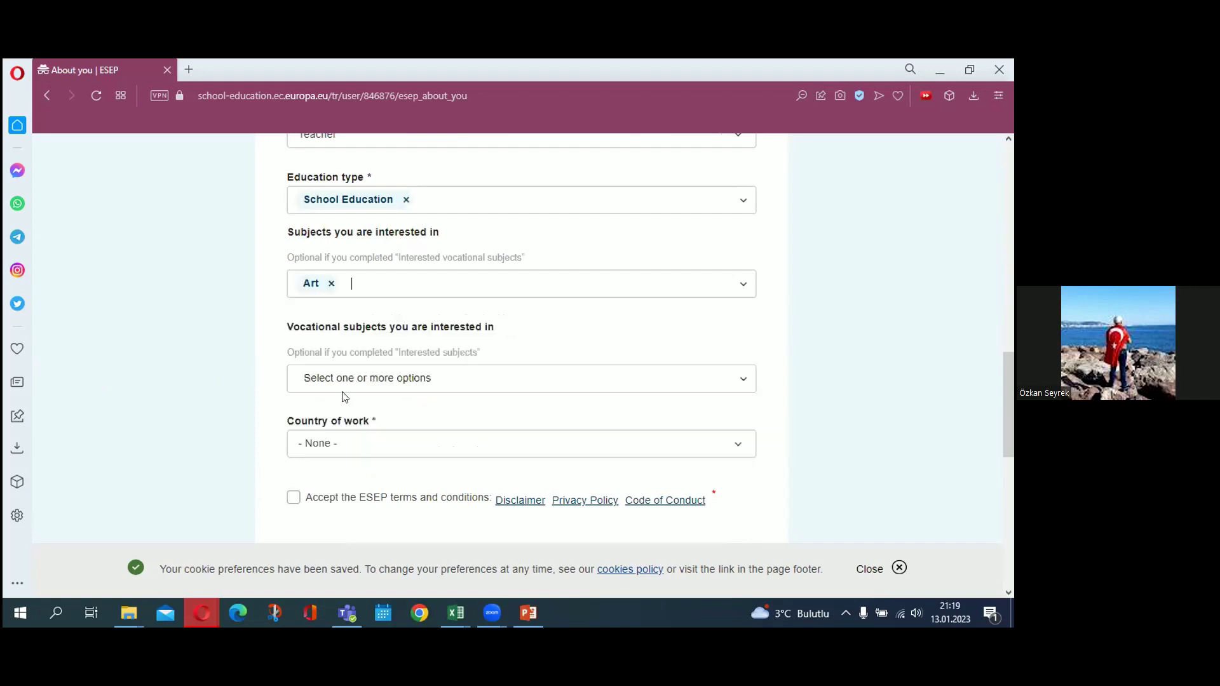
{"action": "scroll", "coordinate": [342, 327], "scroll_direction": "down", "scroll_amount": 2}
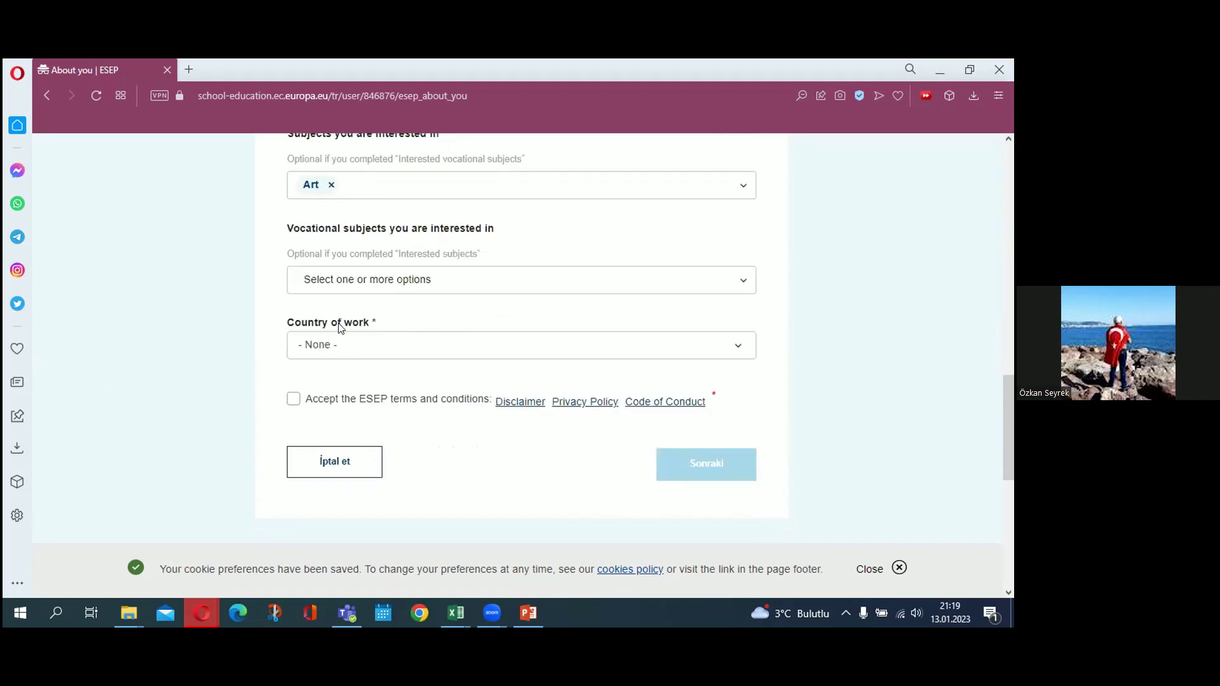
Step: Add Citizenship and Biology to the subjects of interest in the registration form
{"action": "left_click", "coordinate": [361, 185]}
{"action": "scroll", "coordinate": [343, 337], "scroll_direction": "down", "scroll_amount": 2}
{"action": "left_click", "coordinate": [330, 246]}
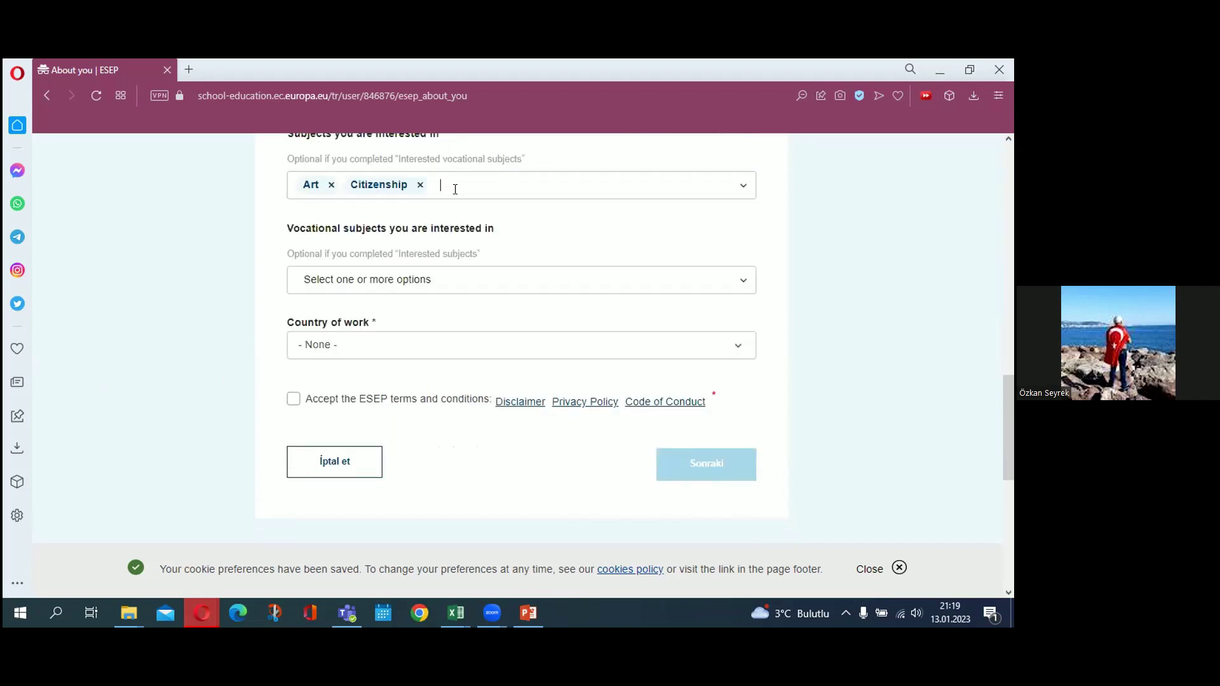
{"action": "left_click", "coordinate": [464, 195]}
{"action": "left_click", "coordinate": [319, 247]}
Step: Add Art and Building and civil works as the vocational subjects of interest
{"action": "left_click", "coordinate": [323, 279]}
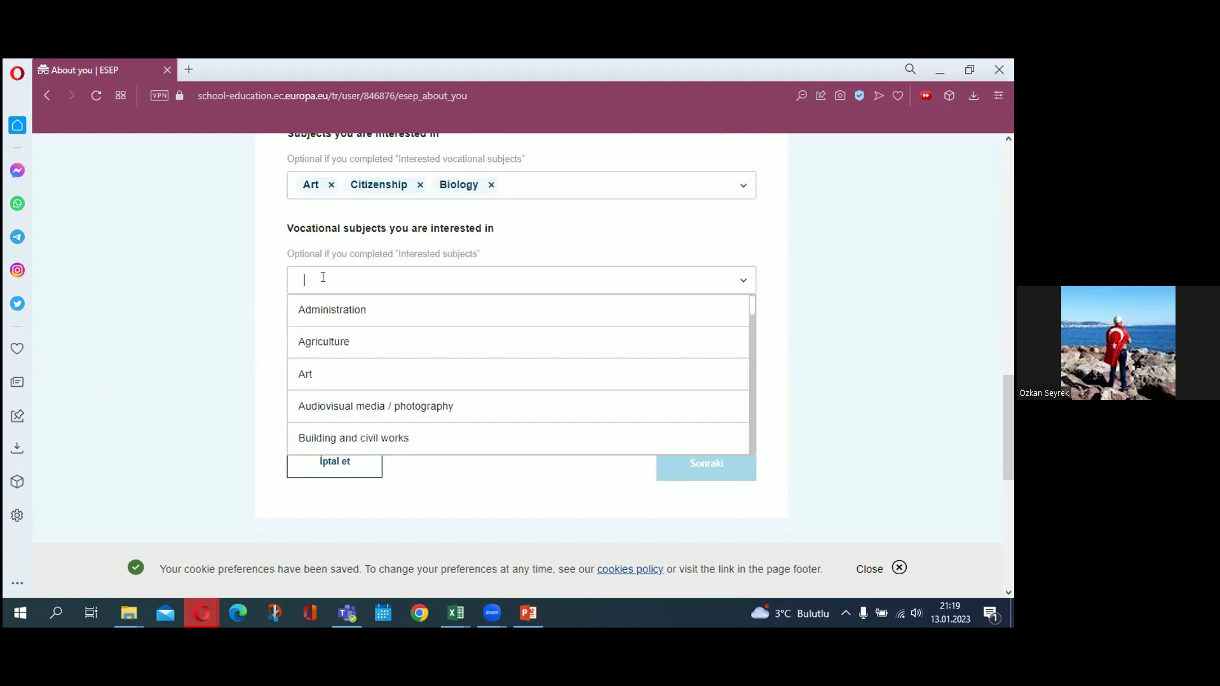
{"action": "left_click", "coordinate": [309, 375]}
{"action": "left_click", "coordinate": [390, 272]}
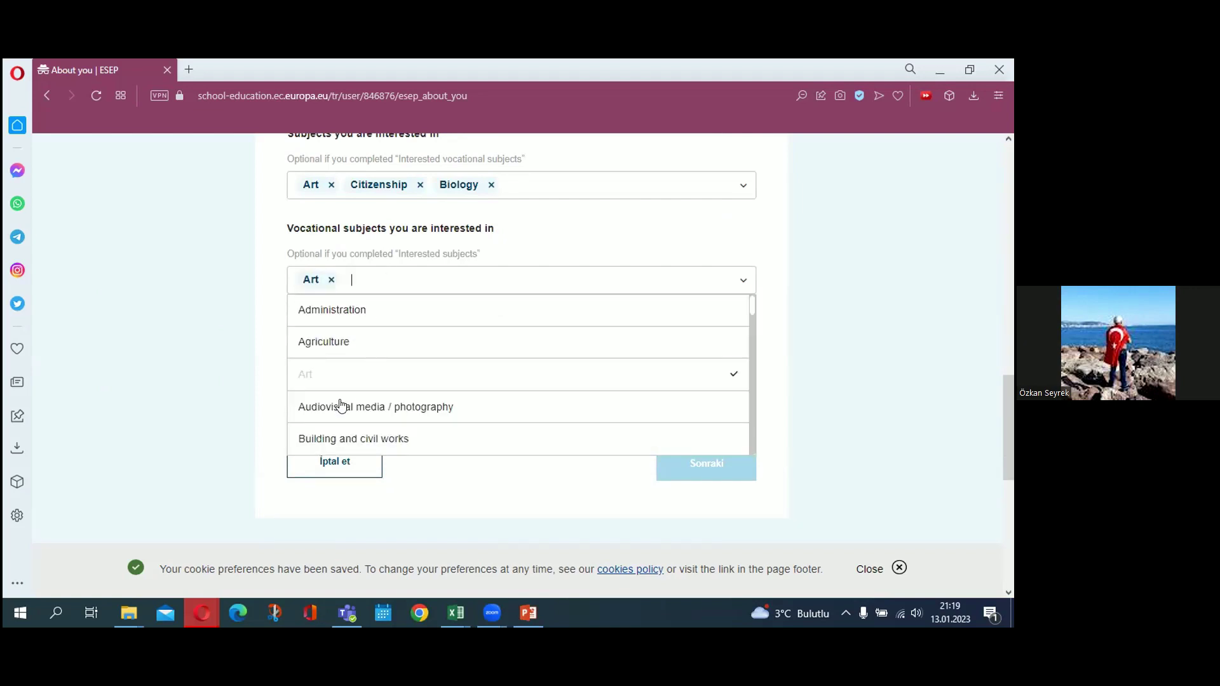
{"action": "left_click", "coordinate": [333, 438]}
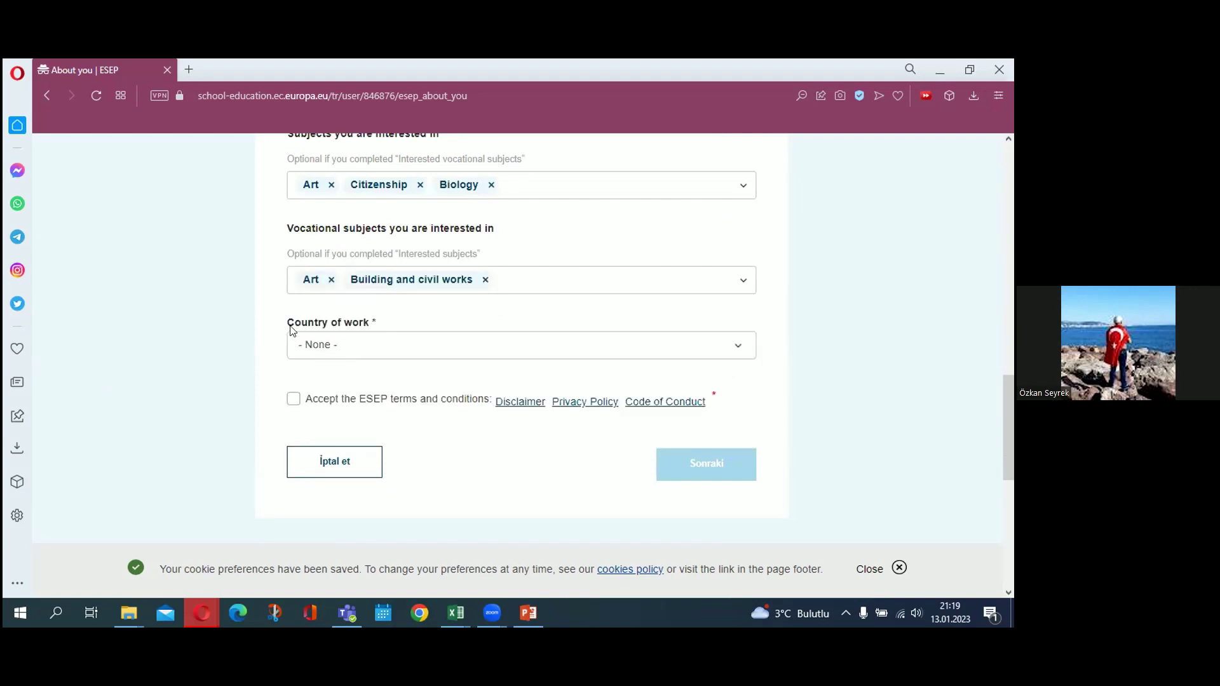
Step: Set the country of work to Turkey and submit the form with the ESEP terms and conditions accepted
{"action": "scroll", "coordinate": [218, 337], "scroll_direction": "down", "scroll_amount": 2}
{"action": "left_click", "coordinate": [329, 248]}
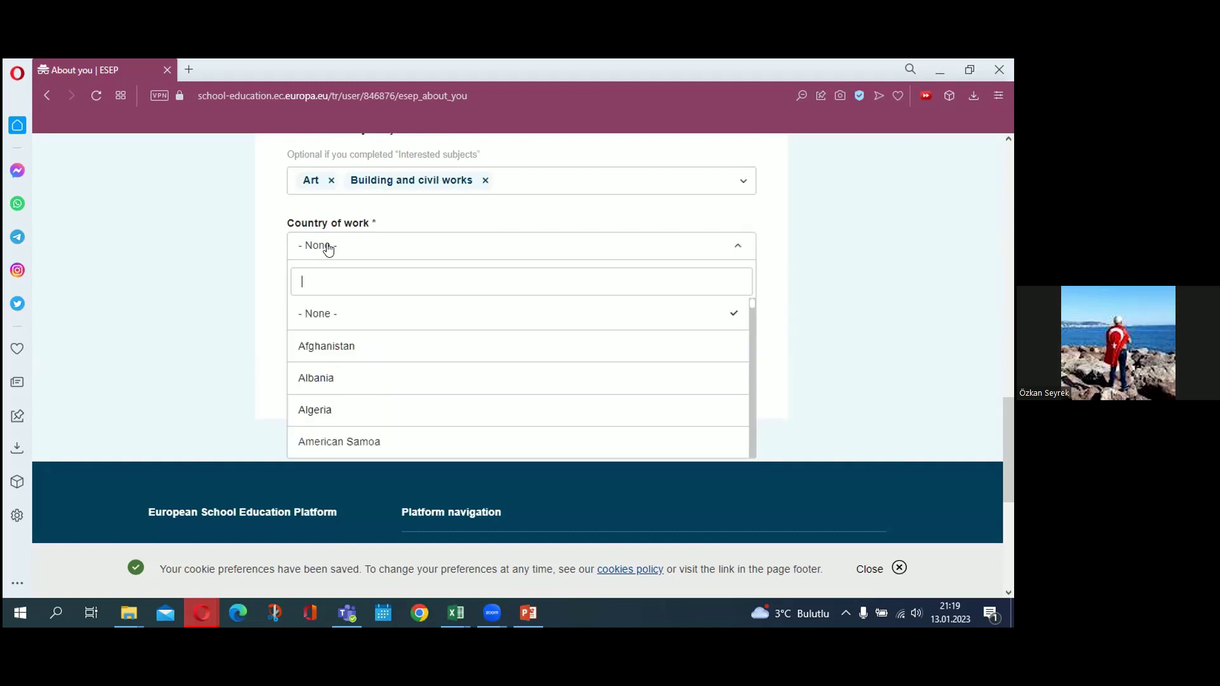
{"action": "type", "text": "tu"}
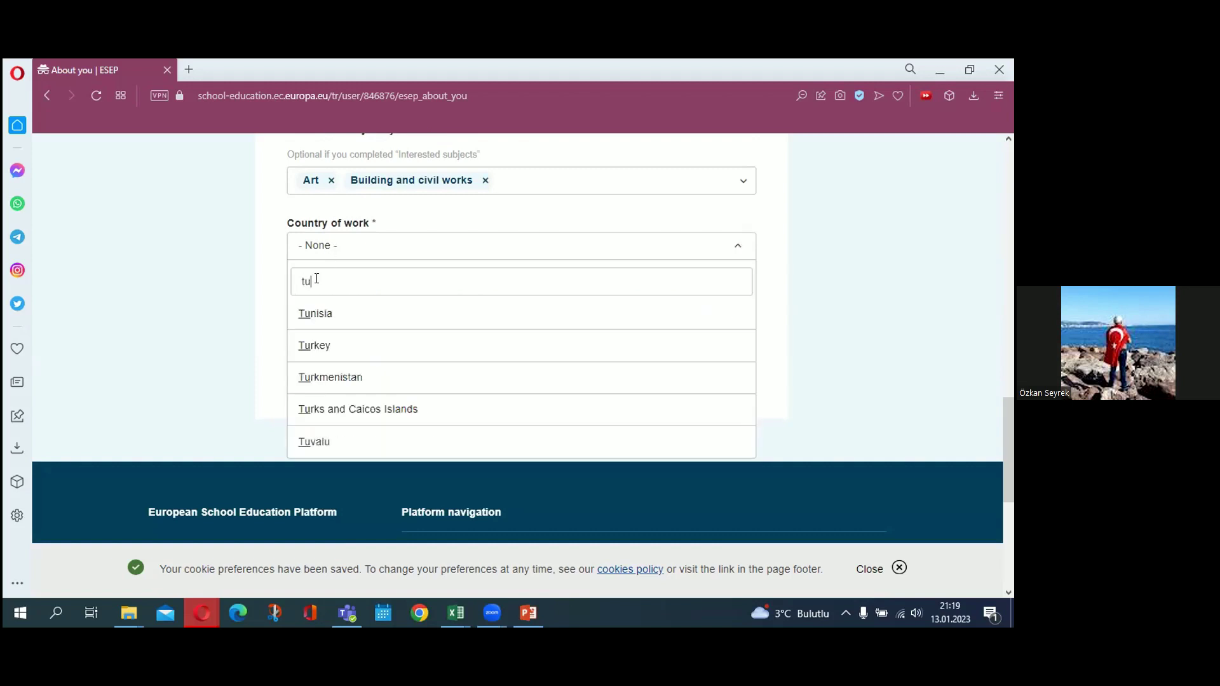
{"action": "type", "text": "rk"}
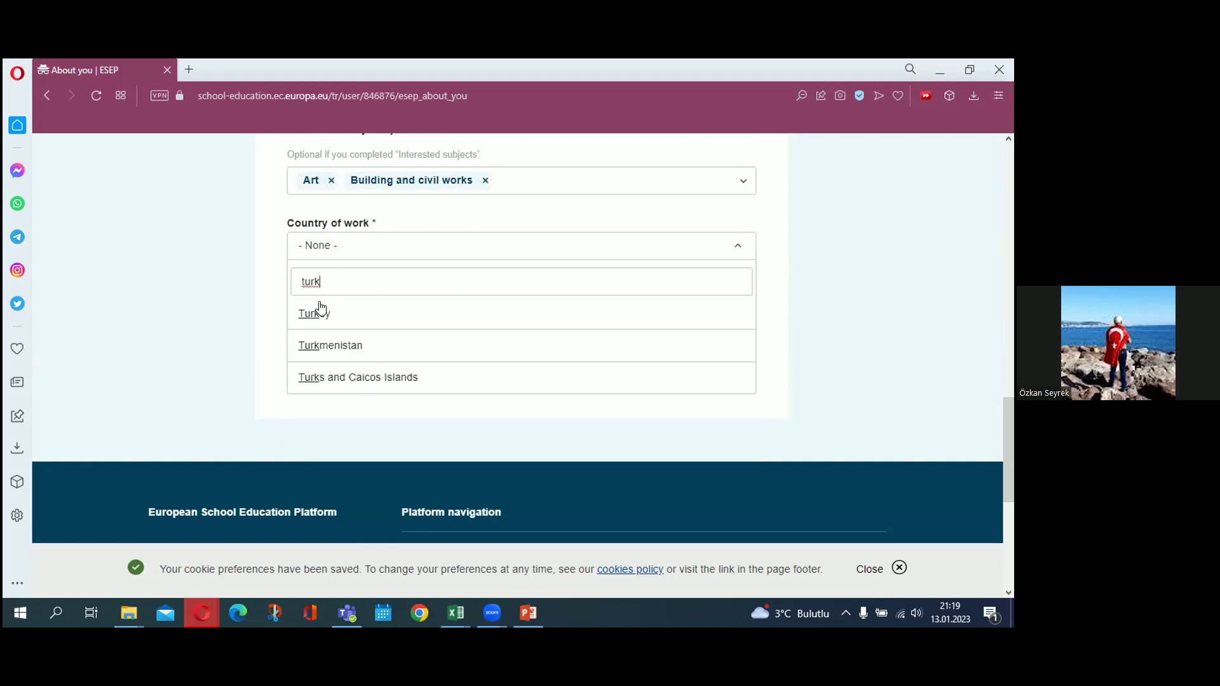
{"action": "left_click", "coordinate": [315, 314]}
{"action": "left_click", "coordinate": [293, 301]}
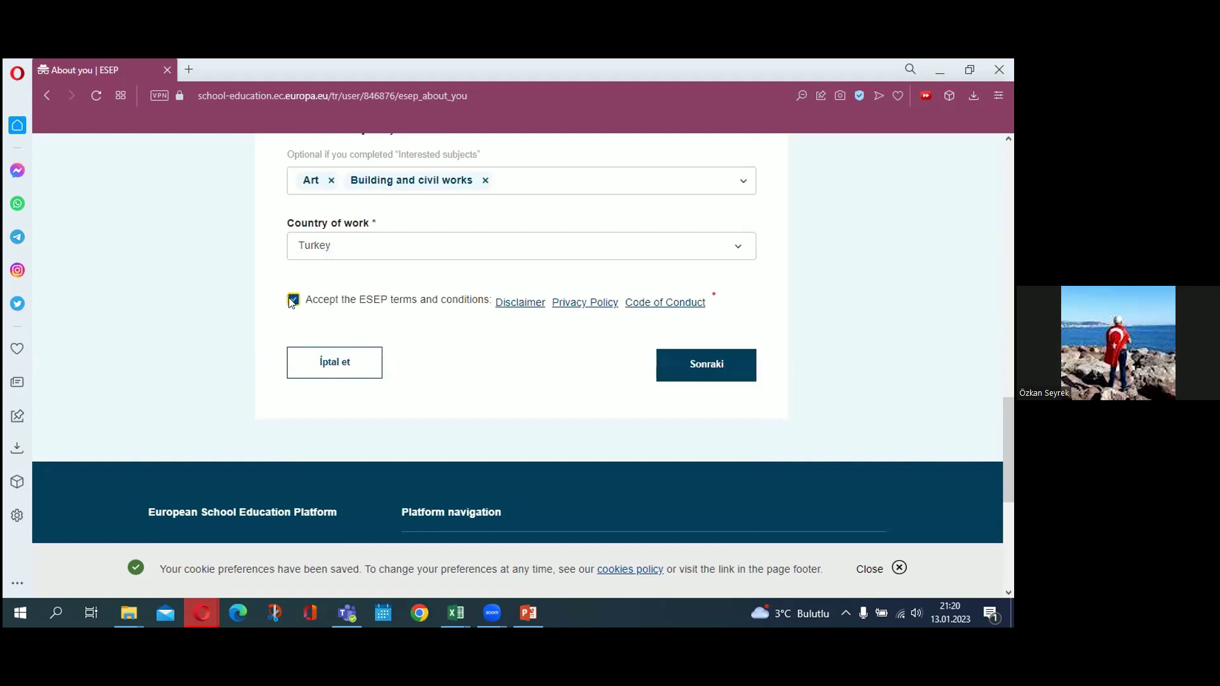
{"action": "left_click", "coordinate": [694, 366]}
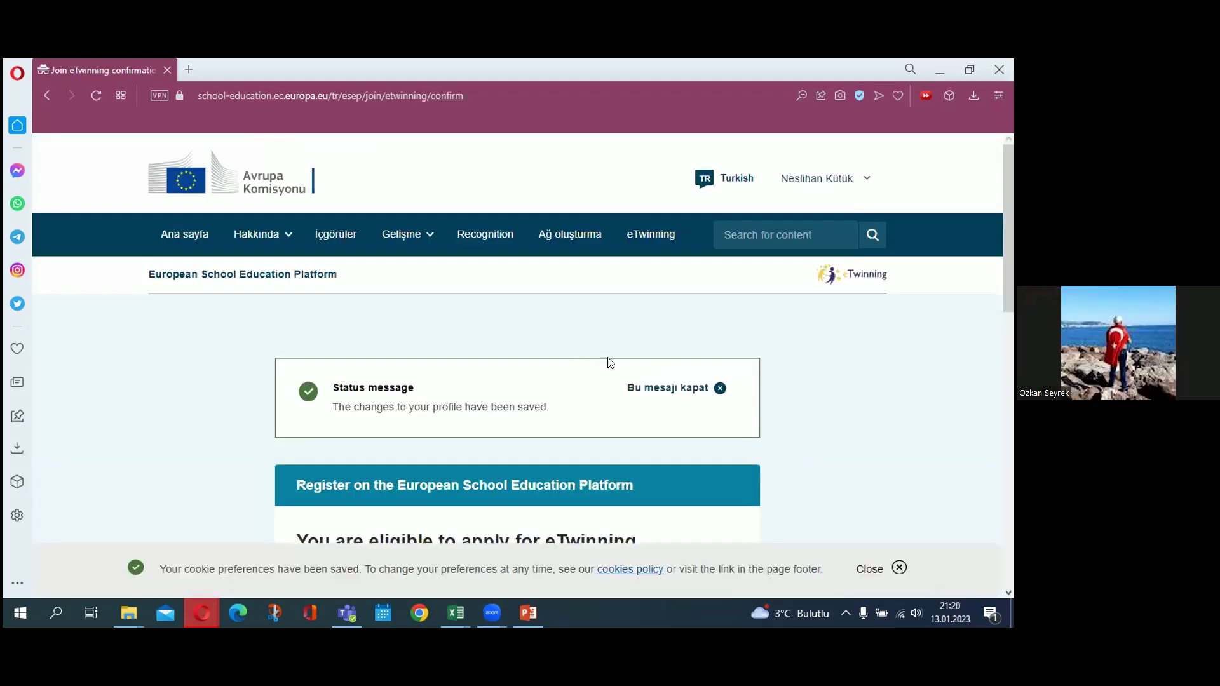
Step: Read through the eTwinning eligibility page and choose to join eTwinning
{"action": "key", "text": "ctrl+plus"}
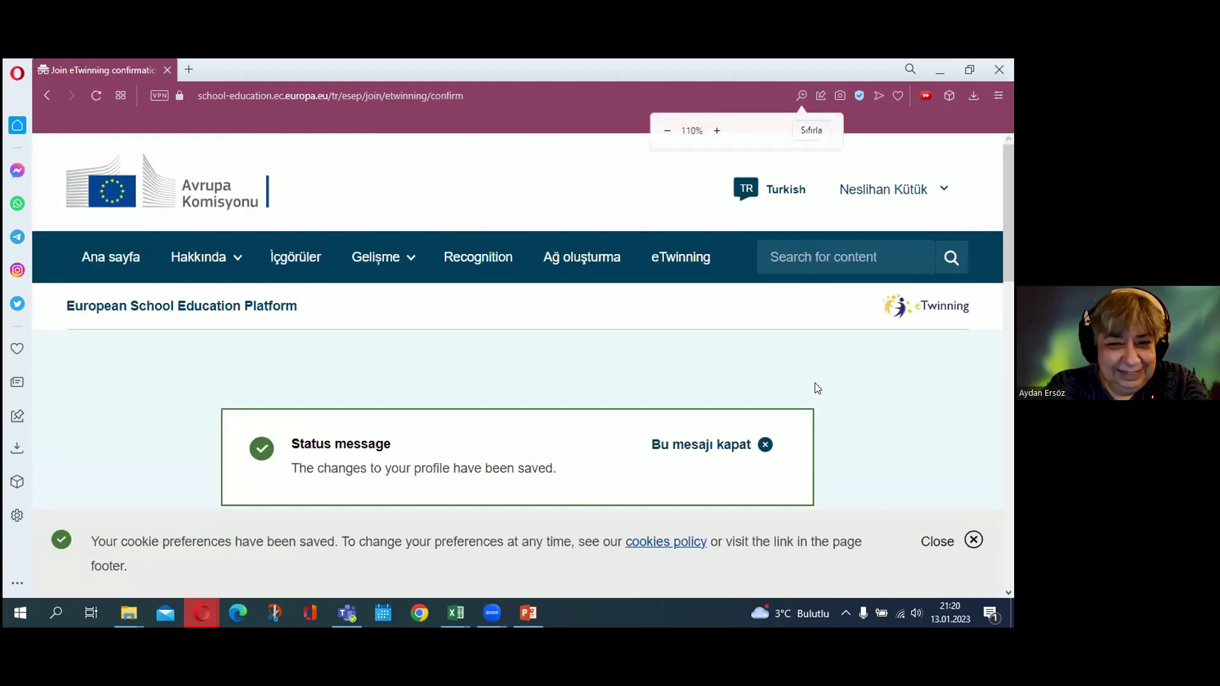
{"action": "scroll", "coordinate": [800, 331], "scroll_direction": "down", "scroll_amount": 3}
{"action": "scroll", "coordinate": [812, 289], "scroll_direction": "down", "scroll_amount": 1}
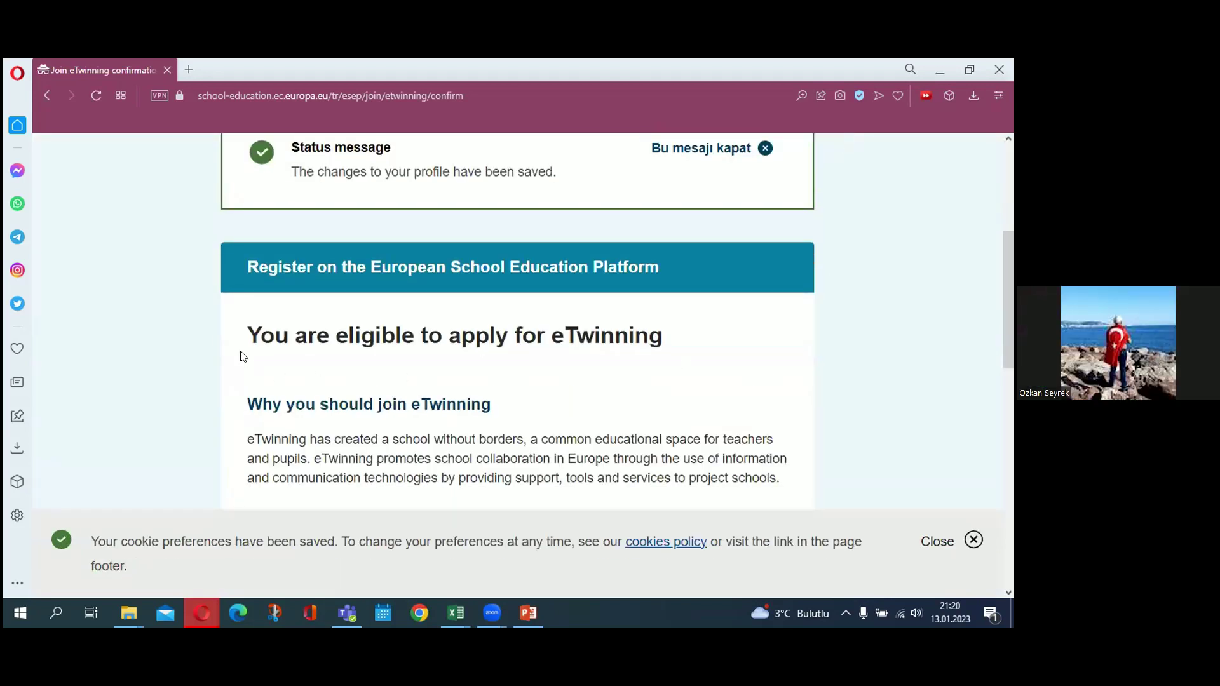
{"action": "scroll", "coordinate": [861, 324], "scroll_direction": "down", "scroll_amount": 5}
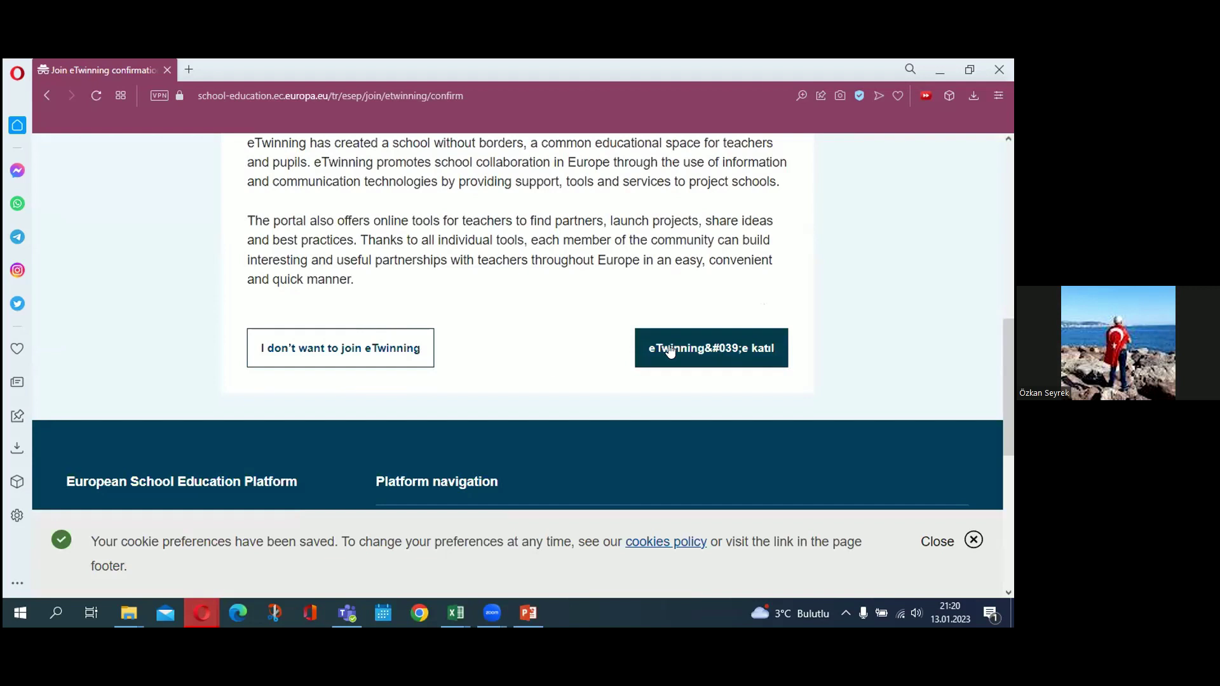
{"action": "left_click", "coordinate": [713, 353]}
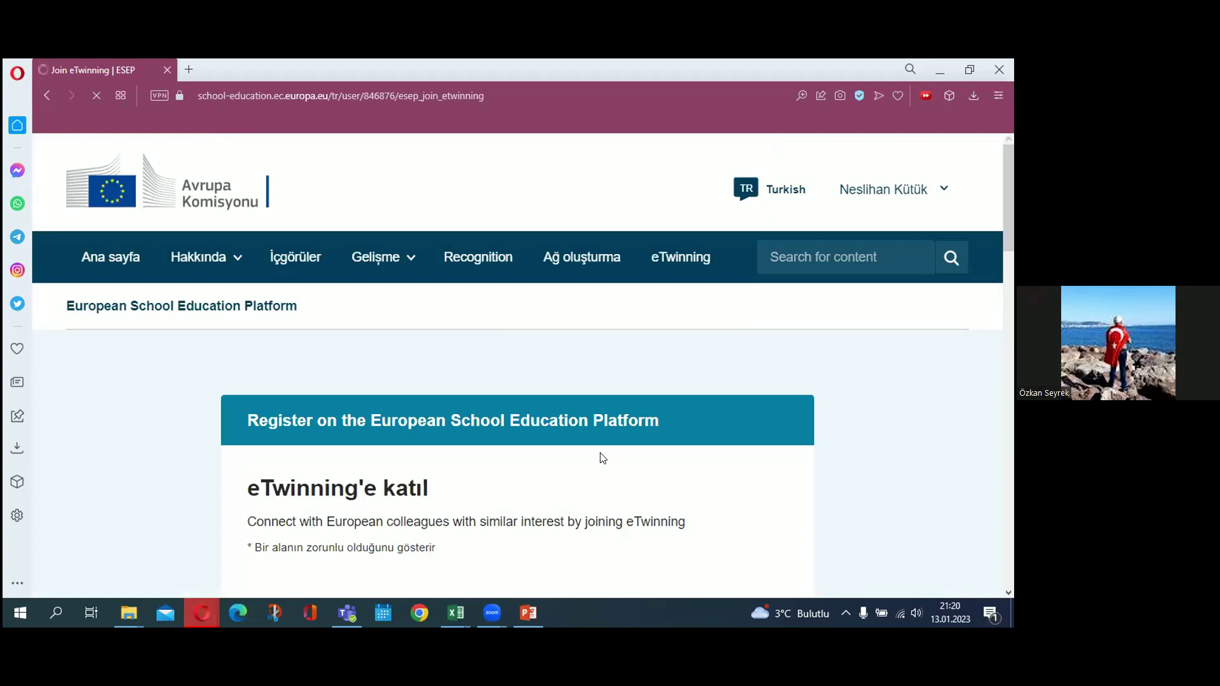
Step: Set the subjects of teaching to Art and Astronomy and the vocational subject of teaching to Art
{"action": "scroll", "coordinate": [580, 422], "scroll_direction": "down", "scroll_amount": 5}
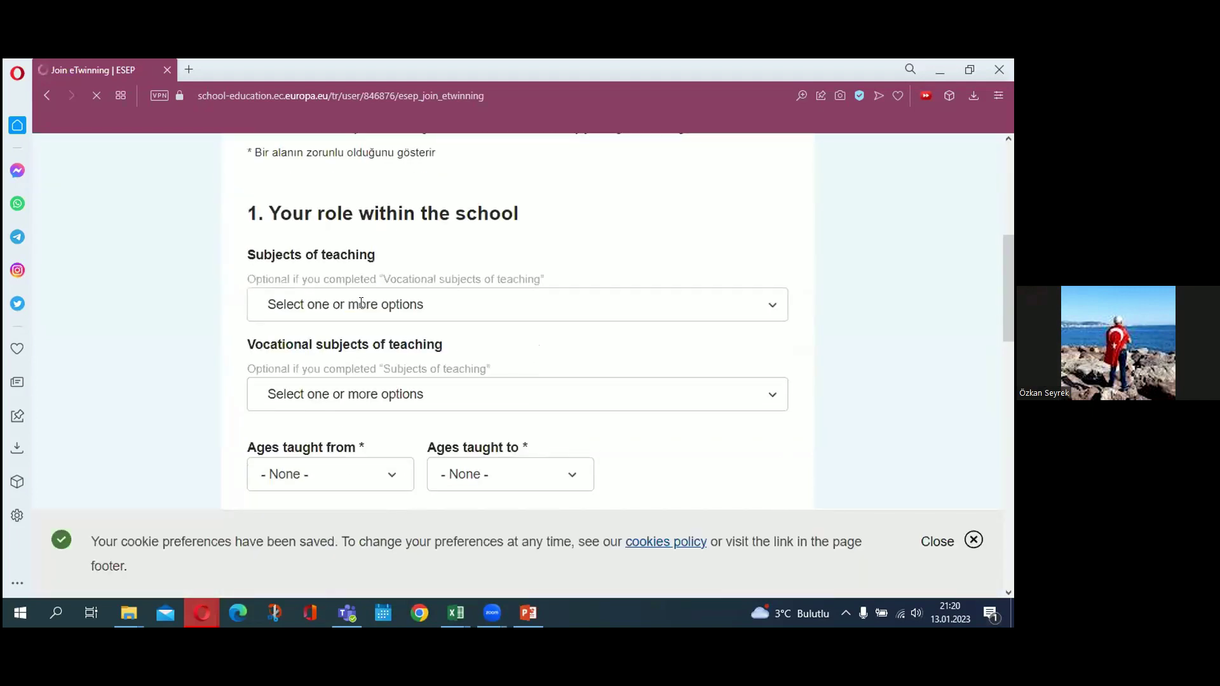
{"action": "left_click", "coordinate": [361, 303]}
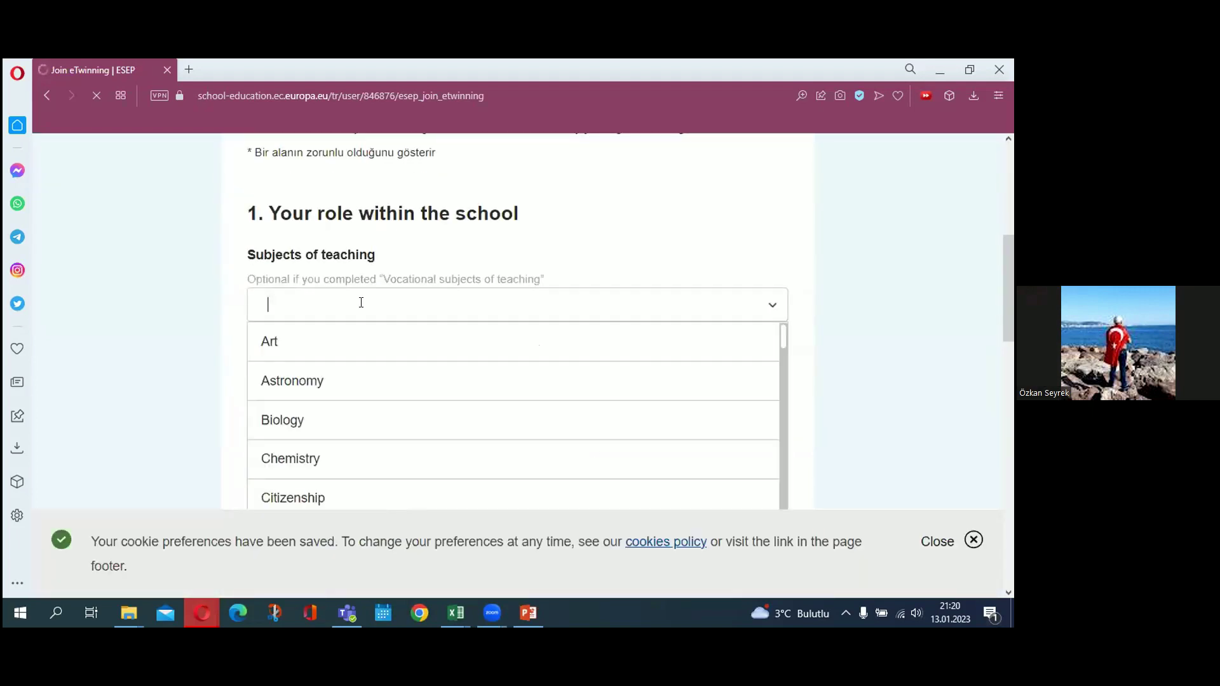
{"action": "left_click", "coordinate": [382, 341]}
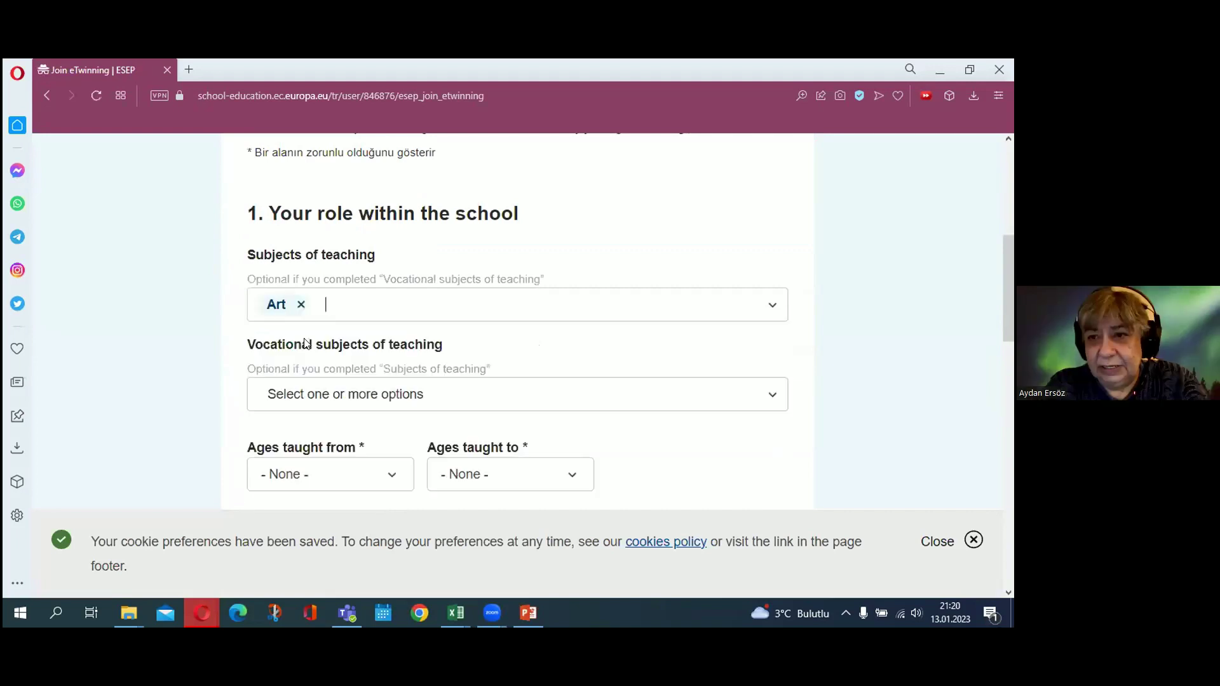
{"action": "left_click", "coordinate": [481, 315]}
{"action": "left_click", "coordinate": [483, 382]}
{"action": "scroll", "coordinate": [486, 308], "scroll_direction": "down", "scroll_amount": 2}
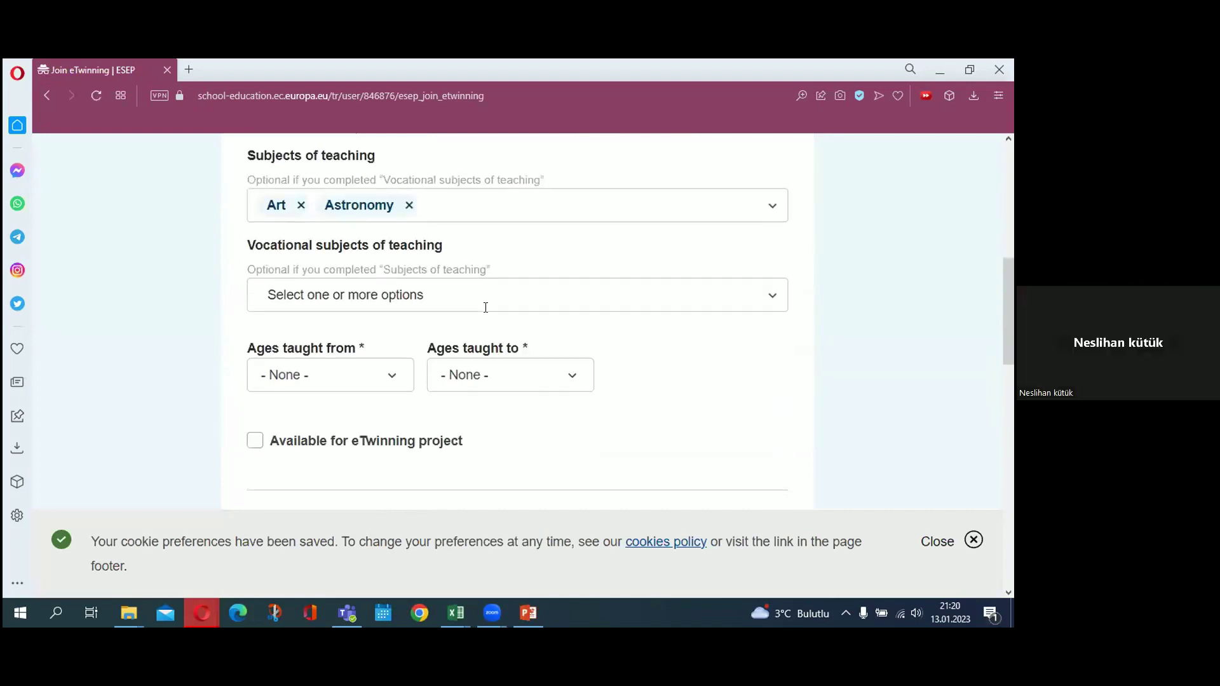
{"action": "left_click", "coordinate": [371, 295]}
{"action": "left_click", "coordinate": [372, 338]}
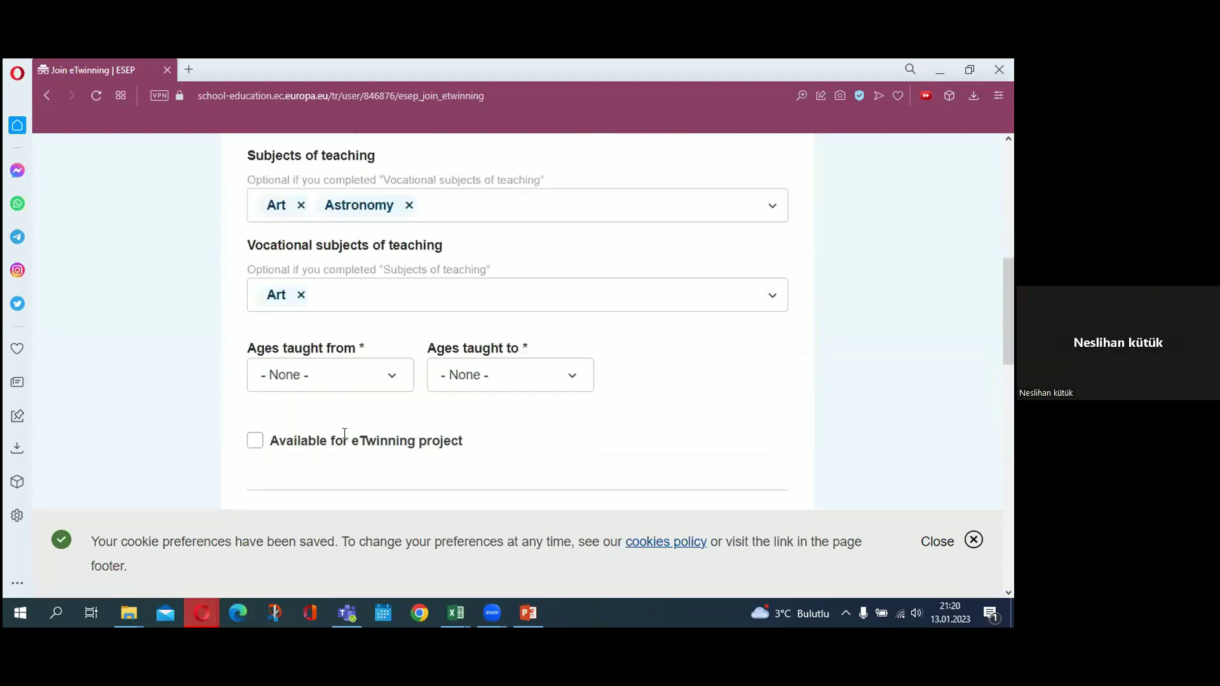
Step: Set the ages taught from 6 to 11 and mark the profile as available for eTwinning projects
{"action": "left_click", "coordinate": [291, 376]}
{"action": "scroll", "coordinate": [444, 375], "scroll_direction": "down", "scroll_amount": 2}
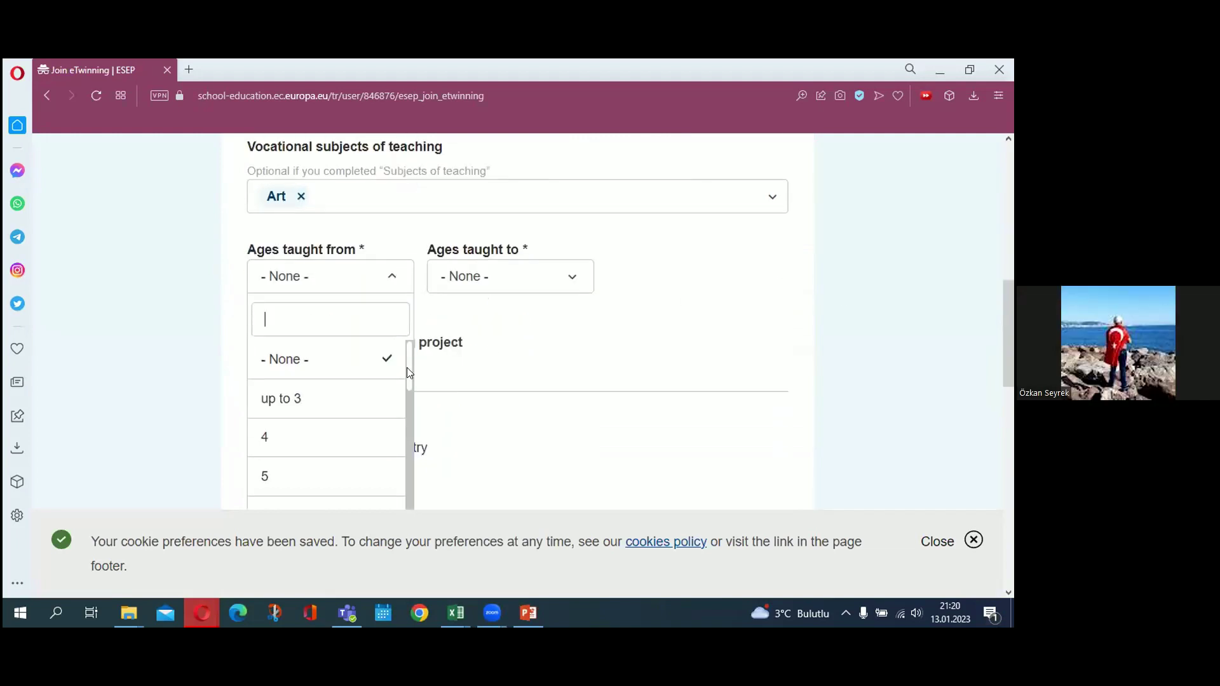
{"action": "scroll", "coordinate": [402, 406], "scroll_direction": "down", "scroll_amount": 2}
{"action": "scroll", "coordinate": [401, 426], "scroll_direction": "down", "scroll_amount": 3}
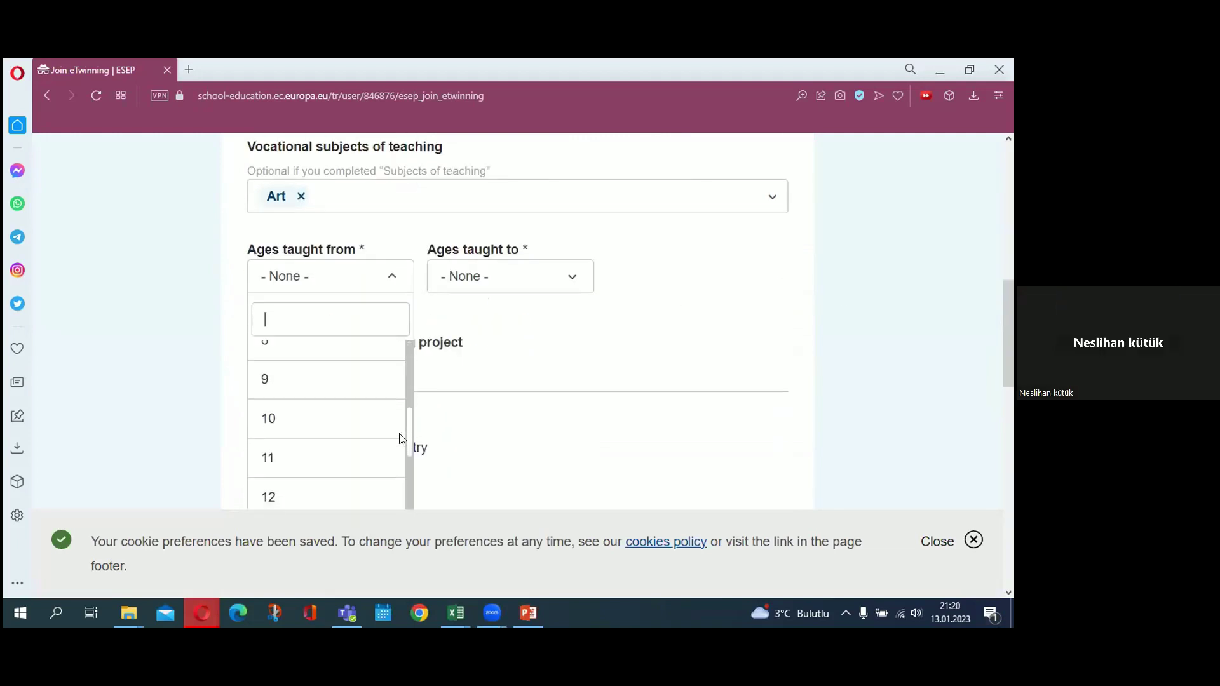
{"action": "scroll", "coordinate": [402, 445], "scroll_direction": "down", "scroll_amount": 2}
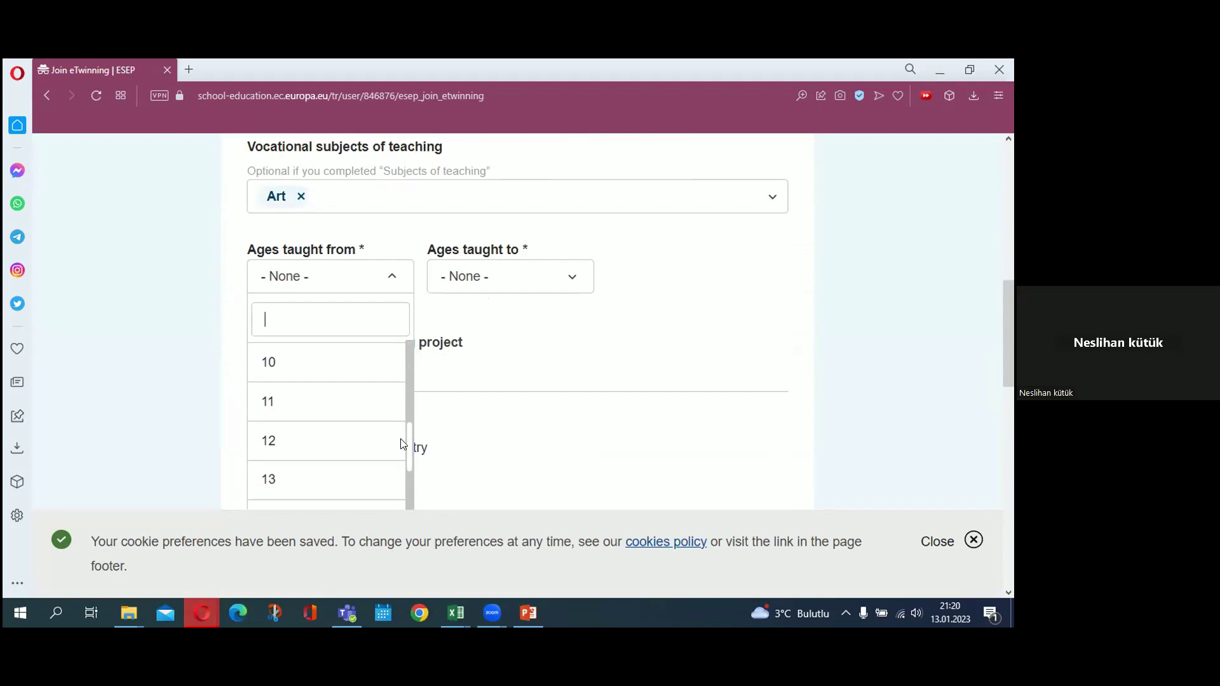
{"action": "scroll", "coordinate": [402, 445], "scroll_direction": "up", "scroll_amount": 1}
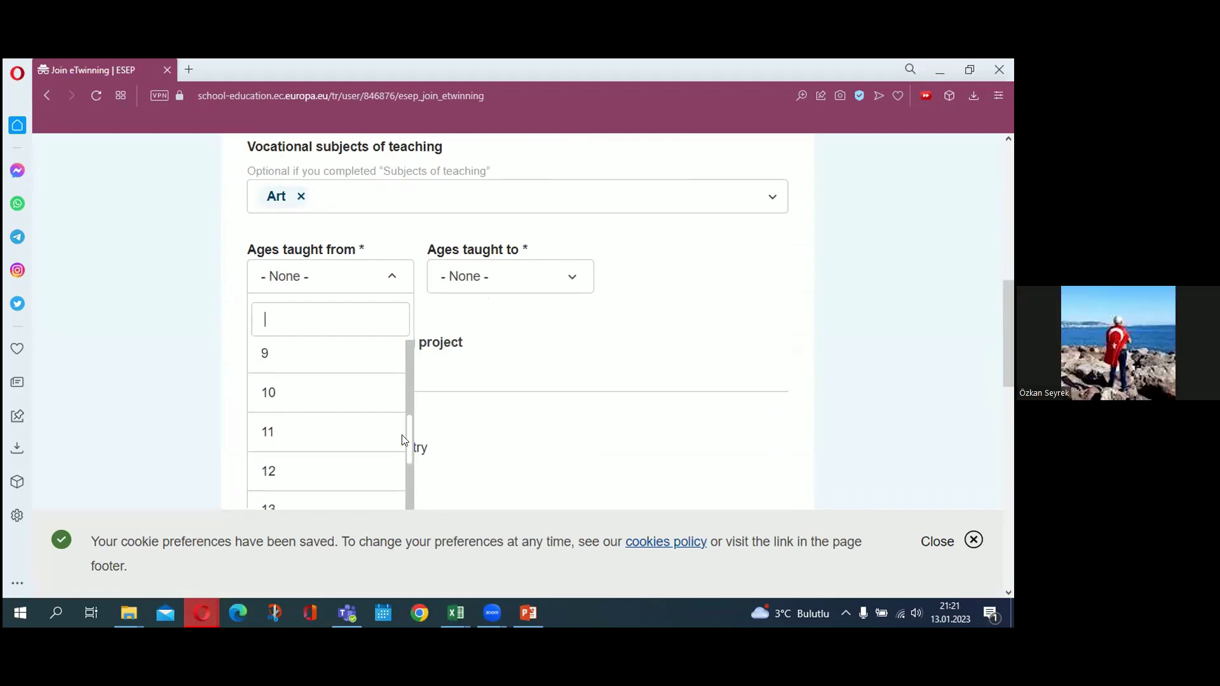
{"action": "scroll", "coordinate": [406, 432], "scroll_direction": "up", "scroll_amount": 3}
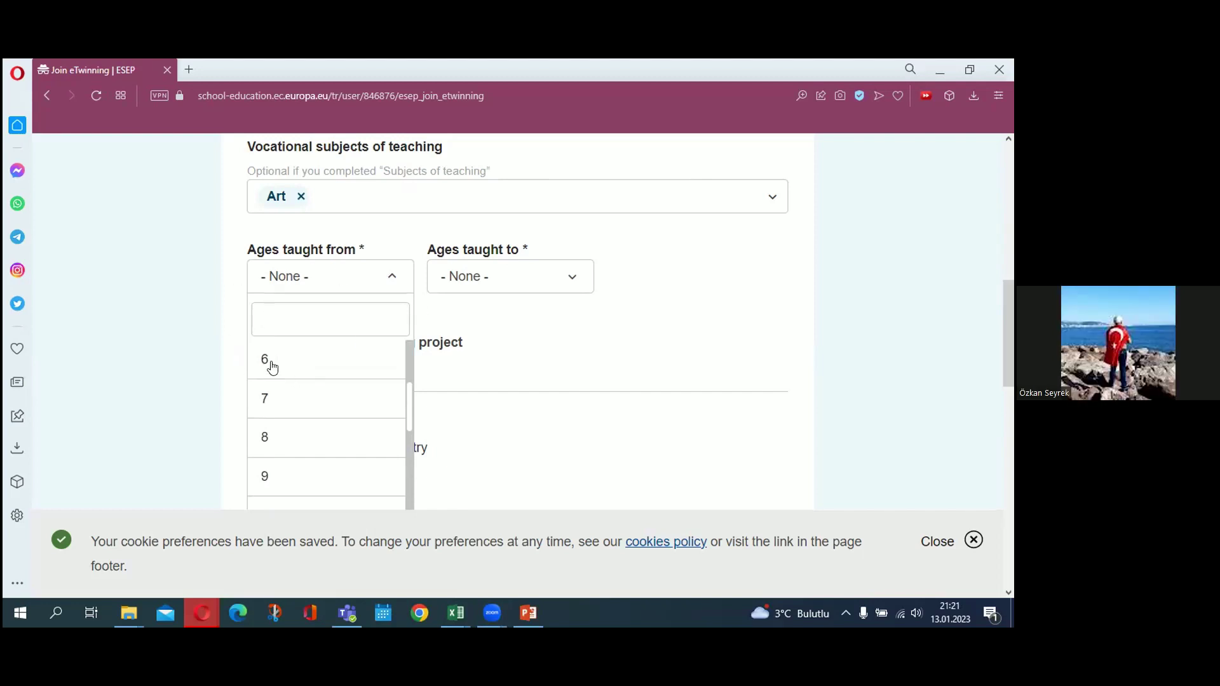
{"action": "left_click", "coordinate": [272, 367]}
{"action": "left_click", "coordinate": [500, 276]}
{"action": "scroll", "coordinate": [488, 444], "scroll_direction": "down", "scroll_amount": 3}
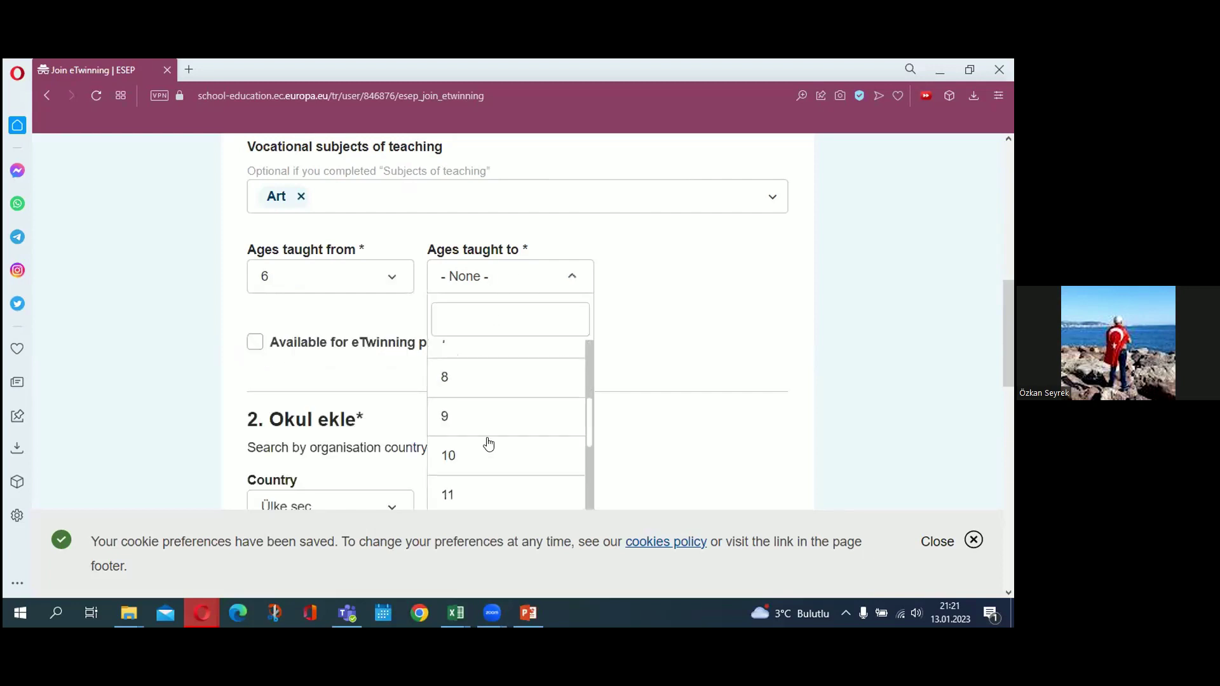
{"action": "scroll", "coordinate": [488, 443], "scroll_direction": "down", "scroll_amount": 2}
{"action": "left_click", "coordinate": [447, 381]}
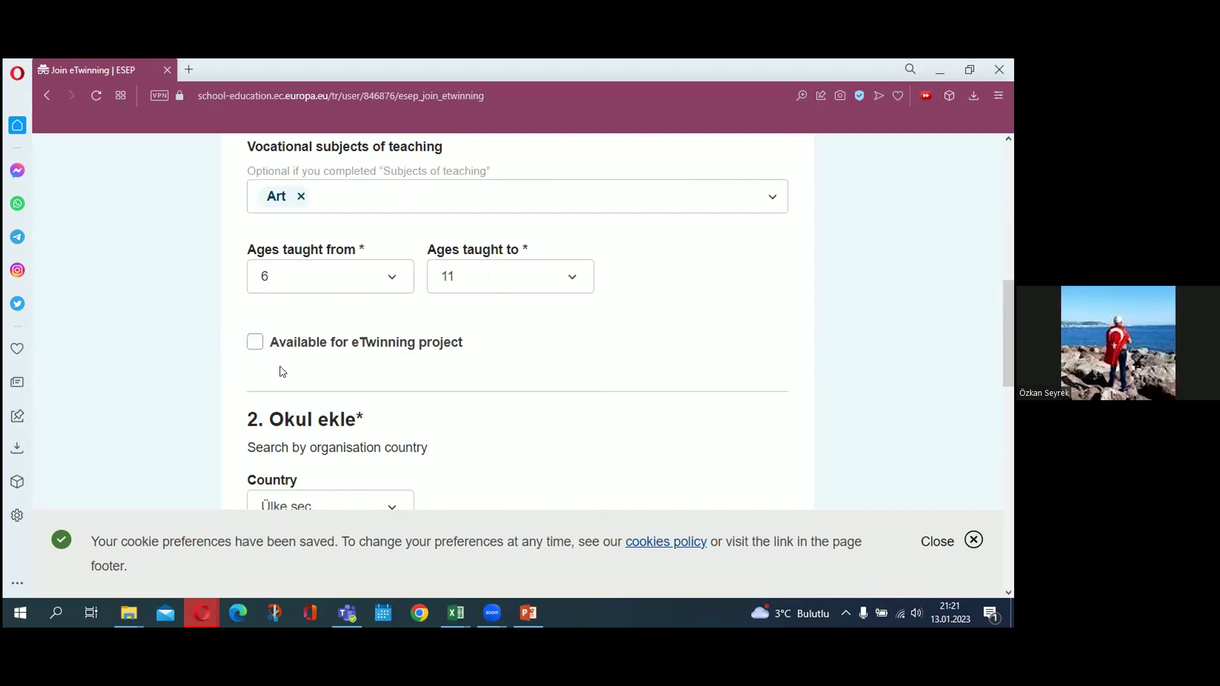
{"action": "left_click", "coordinate": [256, 343]}
Step: Set the school's country to Turkey and start the organisation search
{"action": "scroll", "coordinate": [599, 372], "scroll_direction": "down", "scroll_amount": 3}
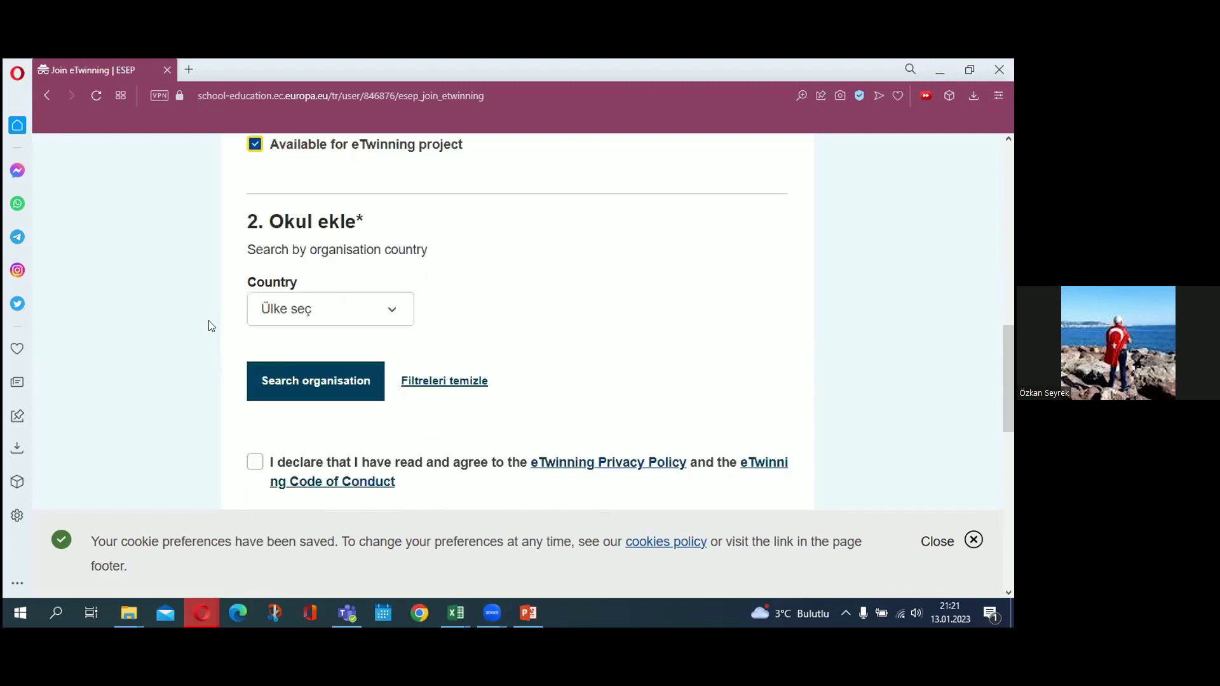
{"action": "left_click", "coordinate": [291, 315]}
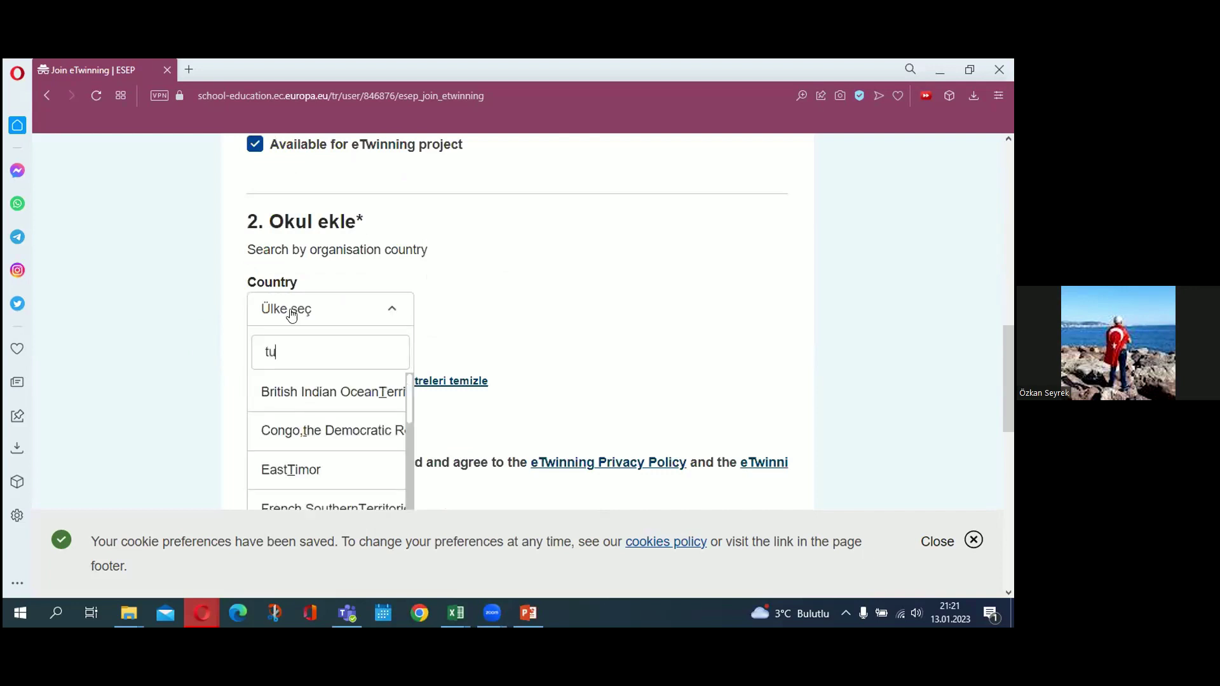
{"action": "left_click", "coordinate": [281, 430]}
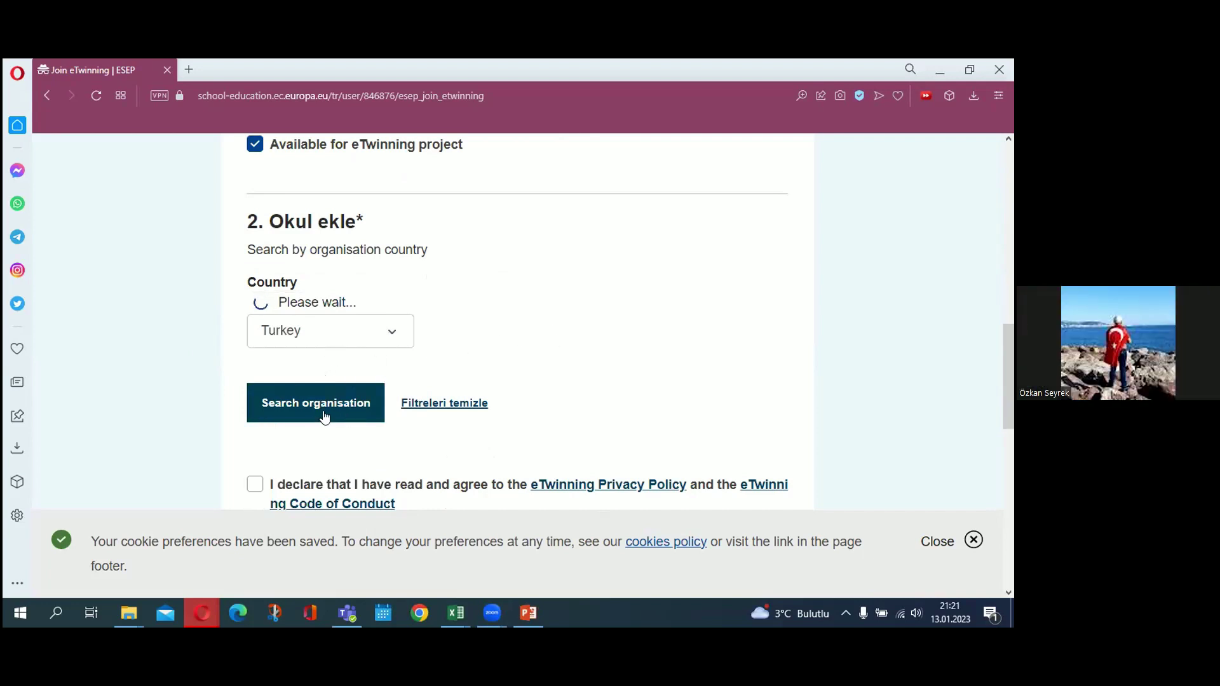
{"action": "left_click", "coordinate": [307, 383]}
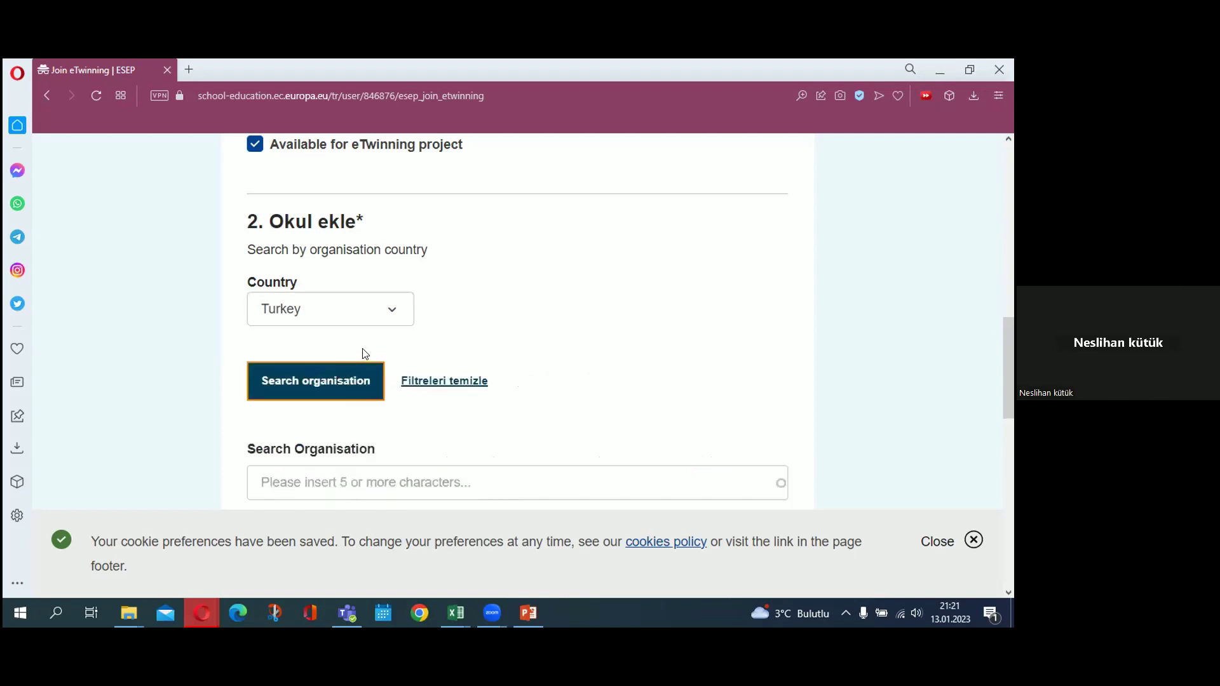
Step: Search the organisations for "Türkiye Odalar ve Borsalar"
{"action": "scroll", "coordinate": [310, 450], "scroll_direction": "down", "scroll_amount": 2}
{"action": "left_click", "coordinate": [312, 384]}
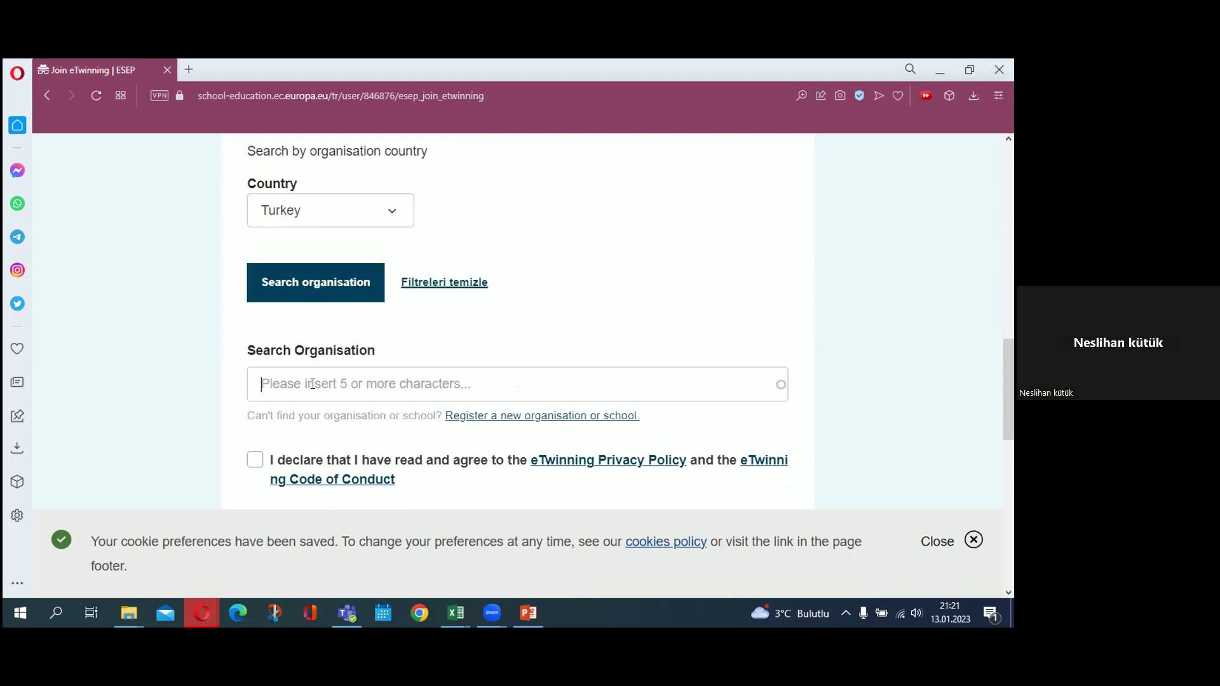
{"action": "type", "text": "T"}
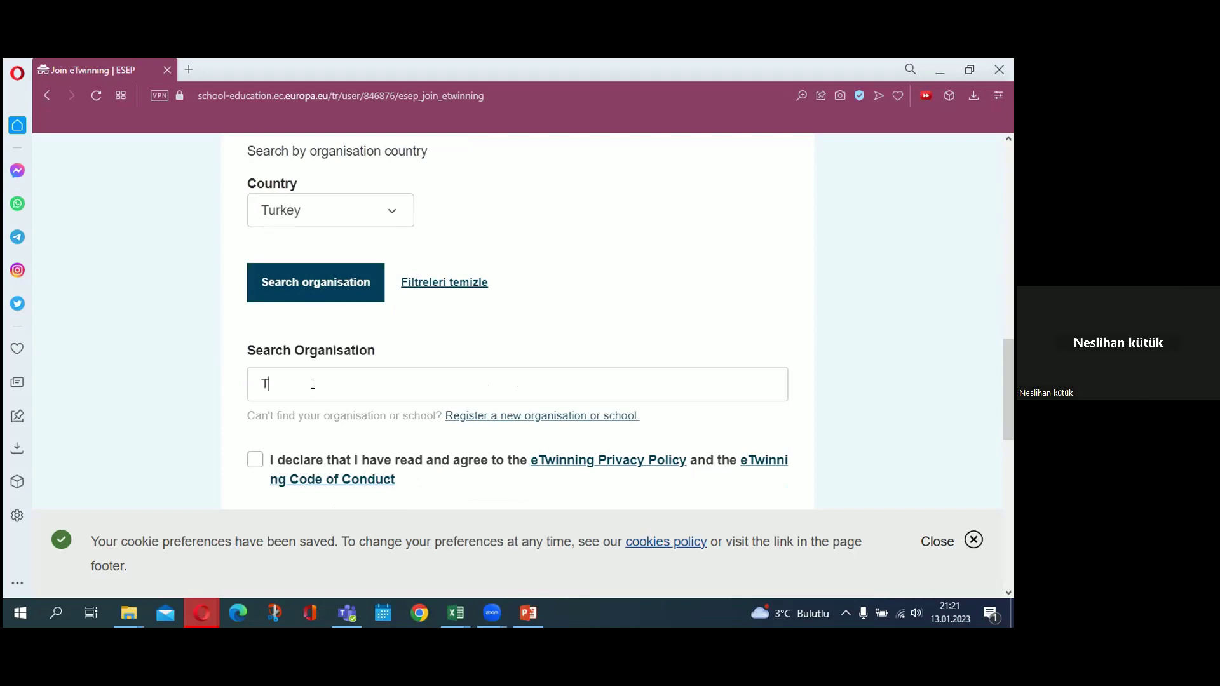
{"action": "type", "text": "ürkiye"}
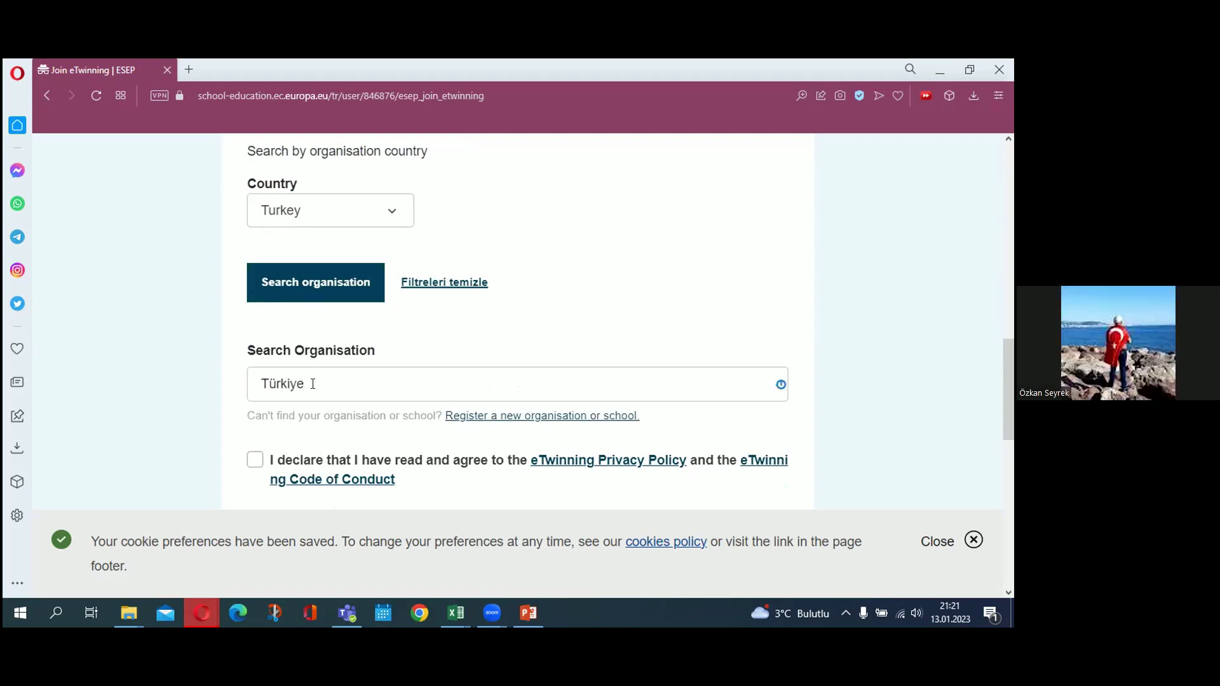
{"action": "type", "text": " Odalar ve bor"}
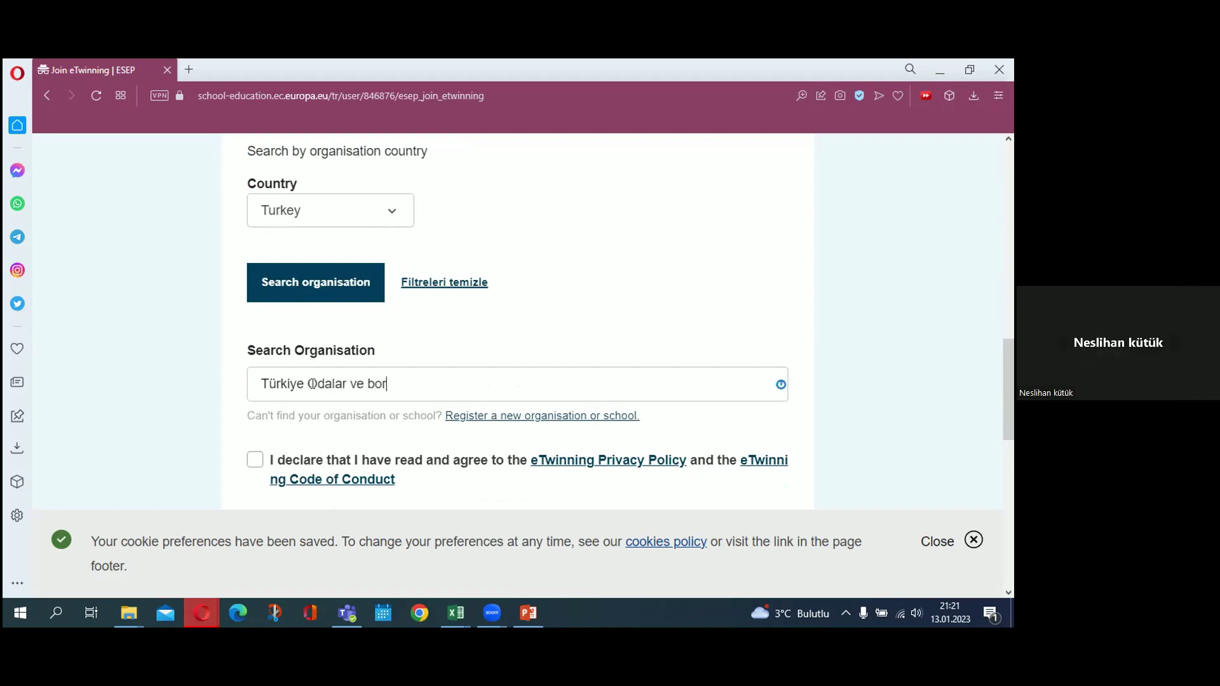
{"action": "type", "text": "salar"}
{"action": "key", "text": "BackSpace"}
{"action": "key", "text": "BackSpace"}
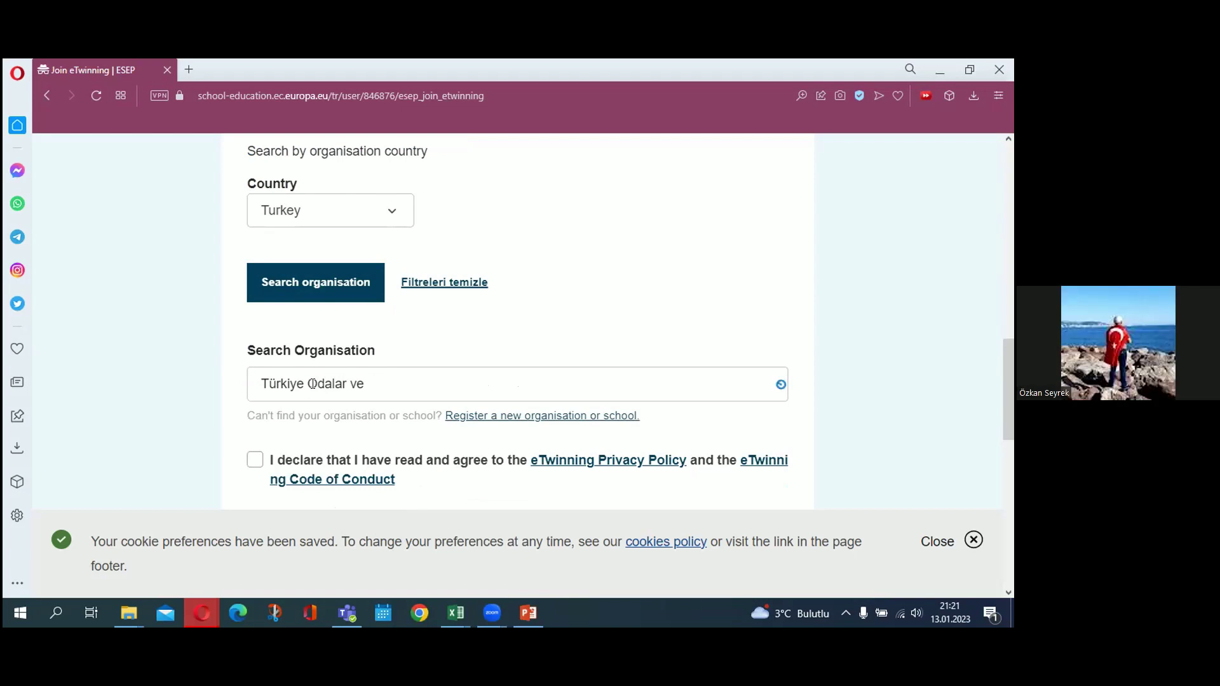
{"action": "type", "text": "Borsalar"}
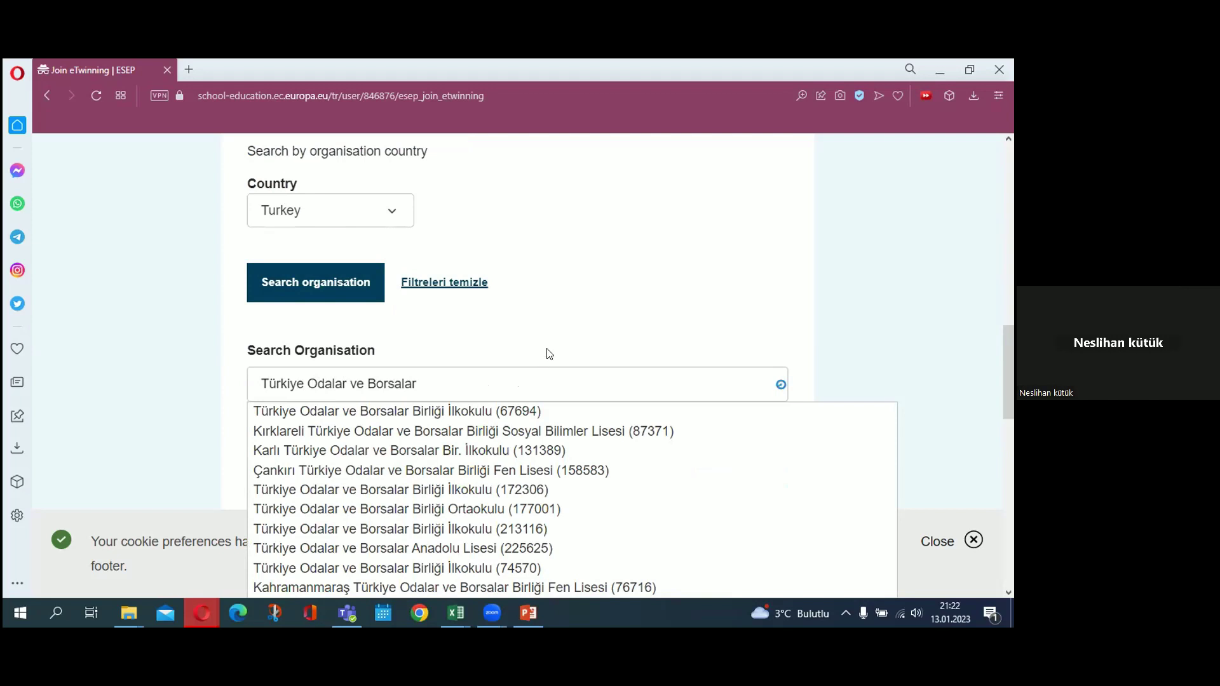
Step: Refine the organisation search to "Türkiye Odalar ve Borsalar Birliği İlkokulu" and look through the suggested schools
{"action": "scroll", "coordinate": [545, 349], "scroll_direction": "down", "scroll_amount": 2}
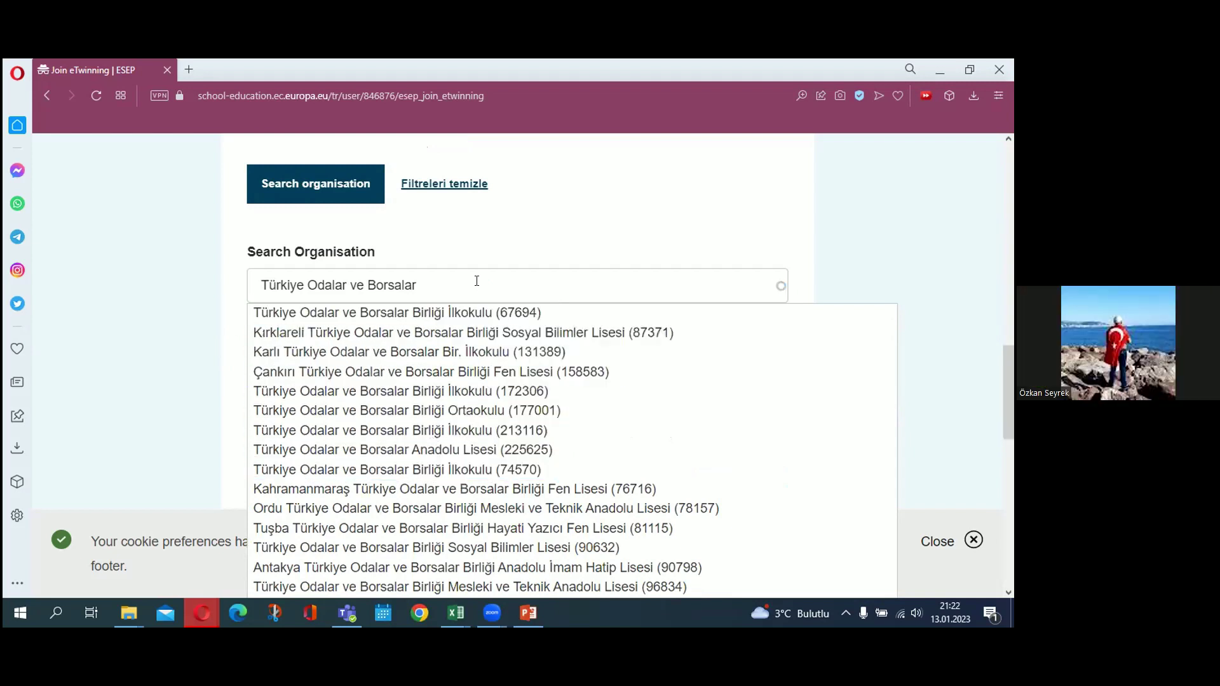
{"action": "type", "text": "Birliği İlkokulu"}
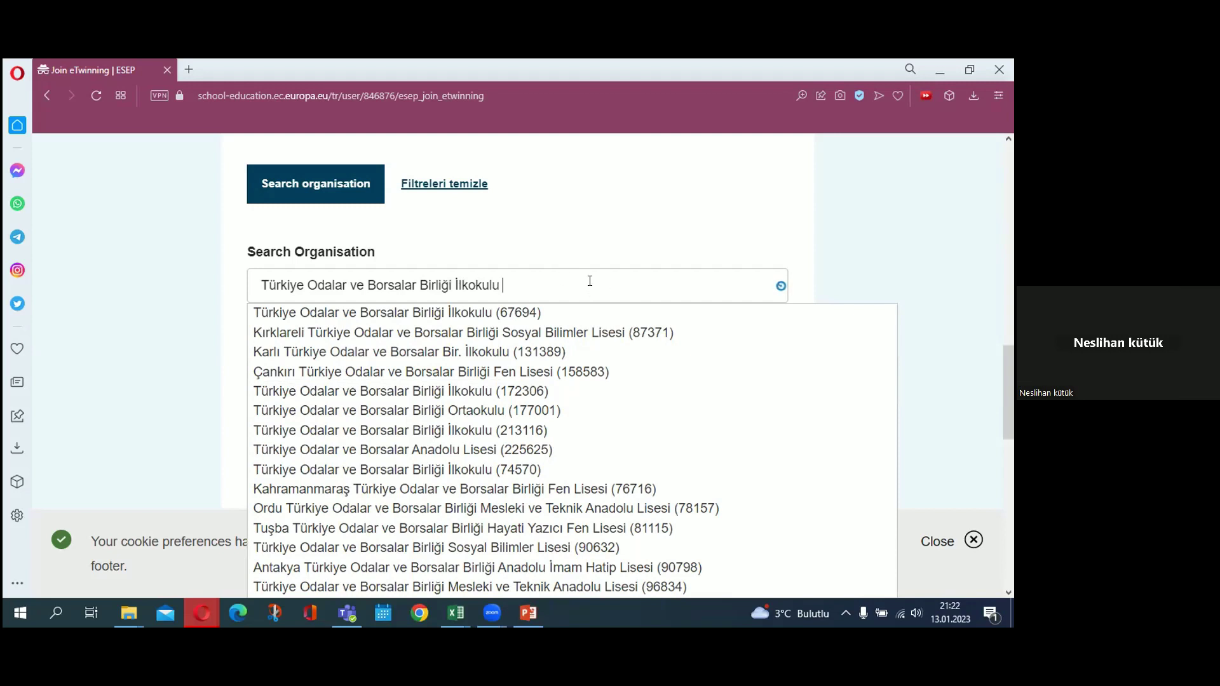
{"action": "scroll", "coordinate": [590, 286], "scroll_direction": "down", "scroll_amount": 1}
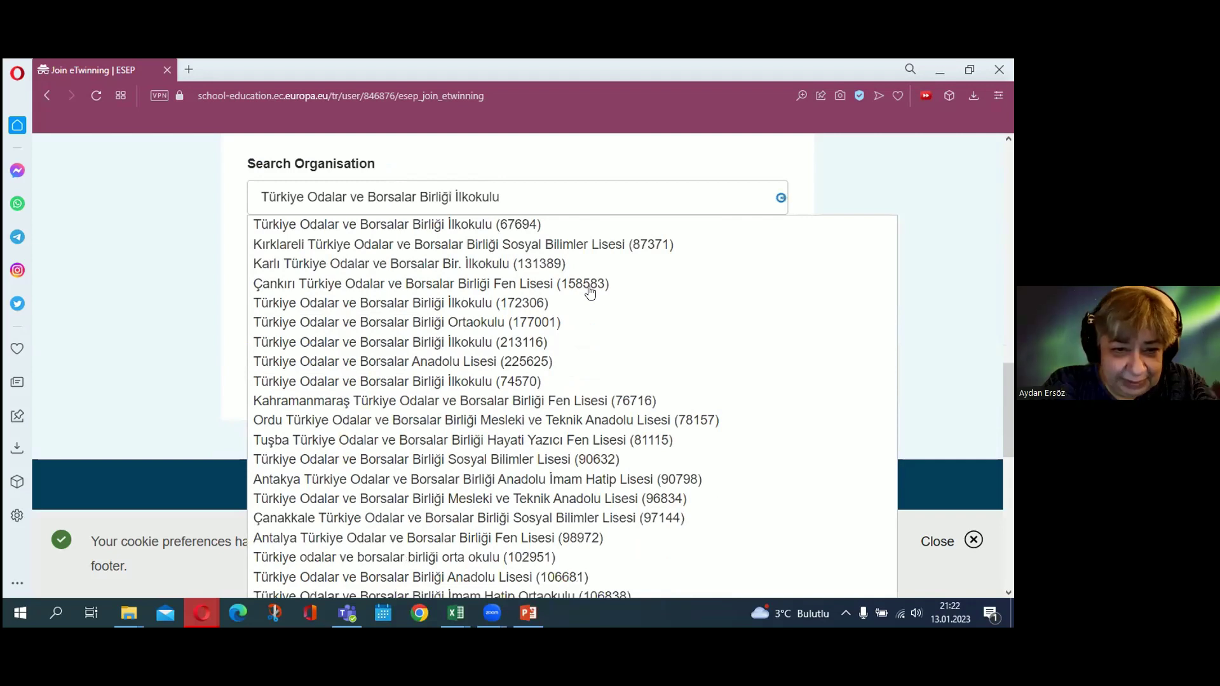
{"action": "scroll", "coordinate": [615, 303], "scroll_direction": "down", "scroll_amount": 1}
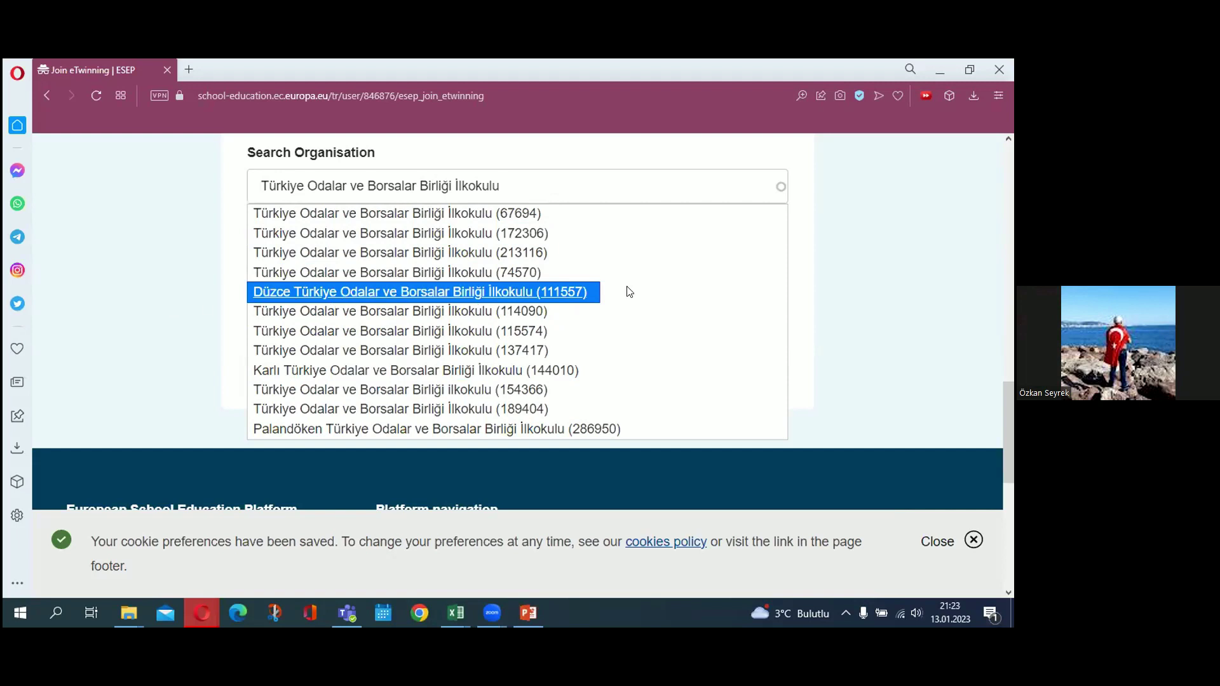
{"action": "left_click", "coordinate": [477, 223]}
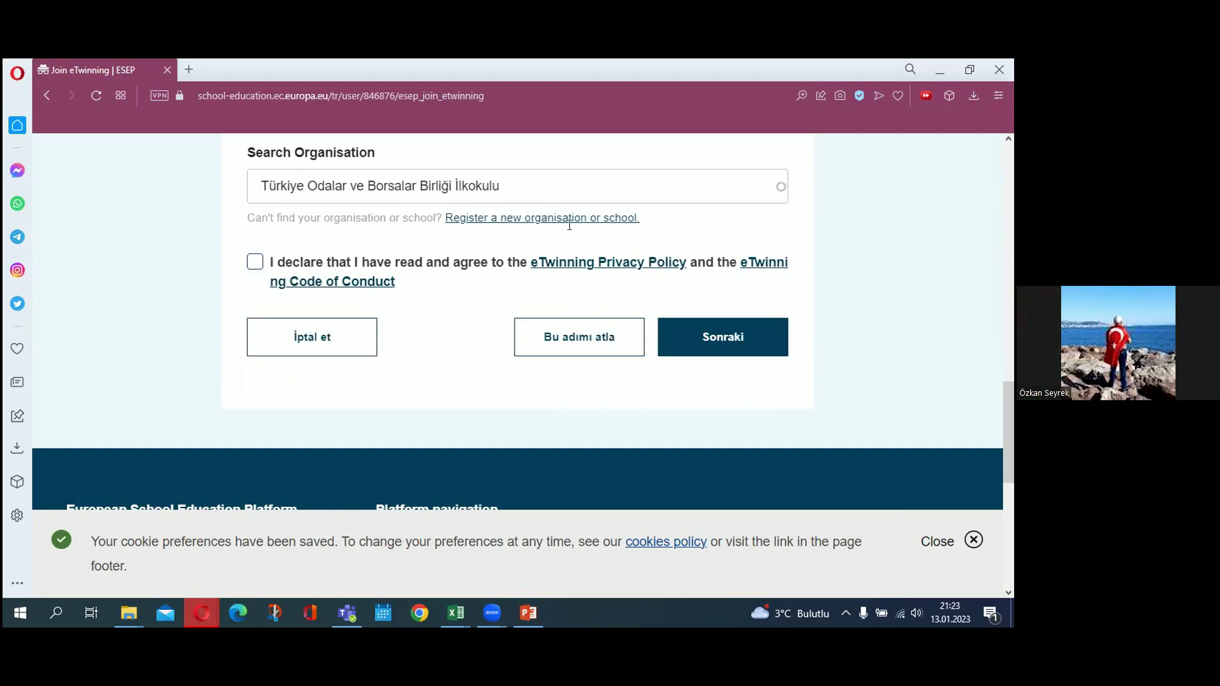